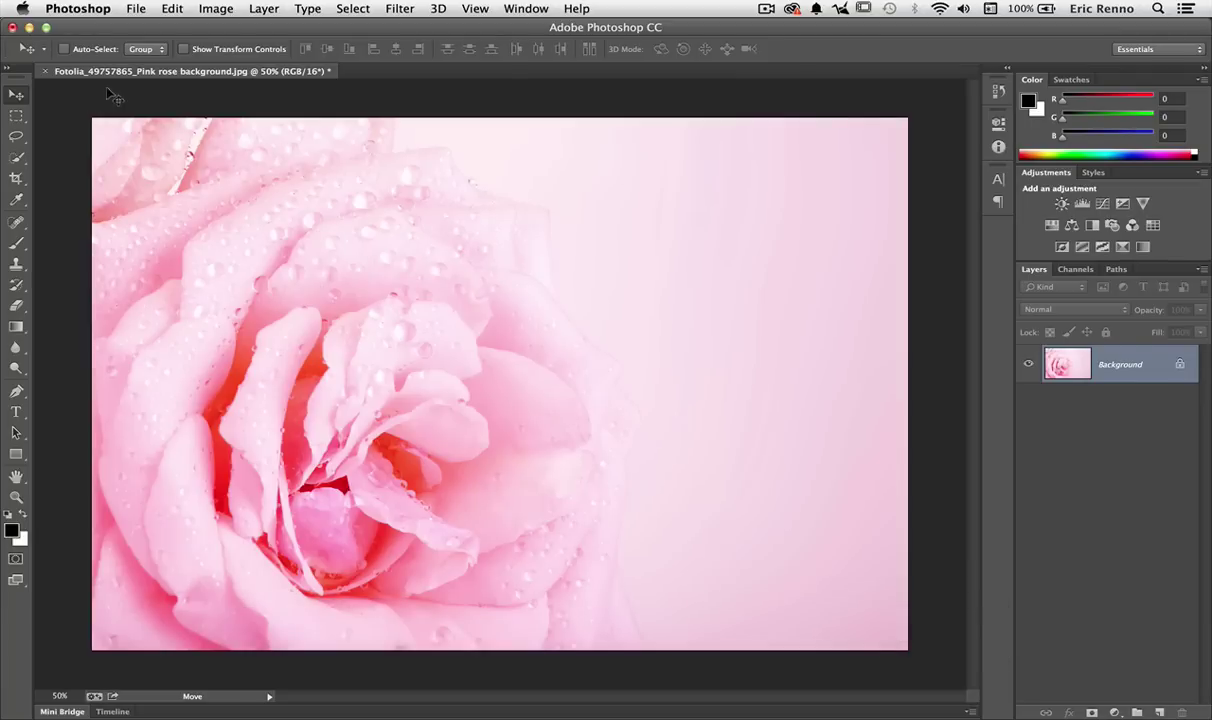
# Add a black-to-white Gradient Map adjustment layer above the Background rose photo.
pyautogui.click(216, 8)
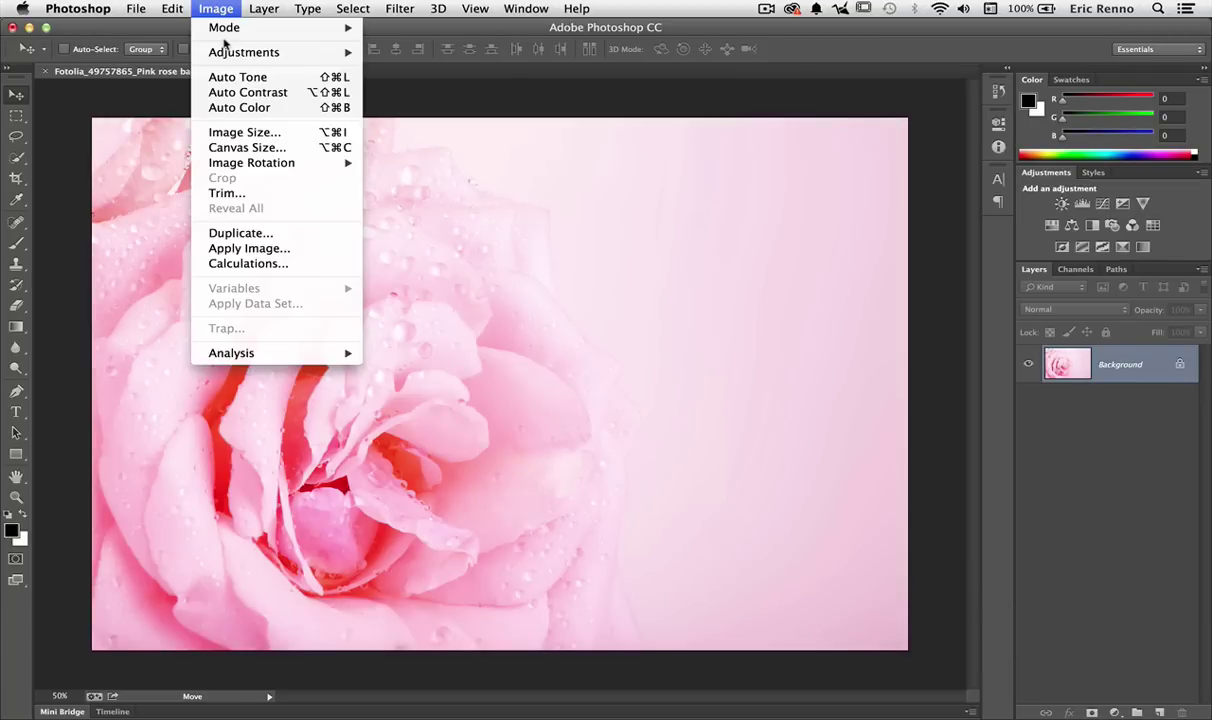
pyautogui.moveTo(226, 54)
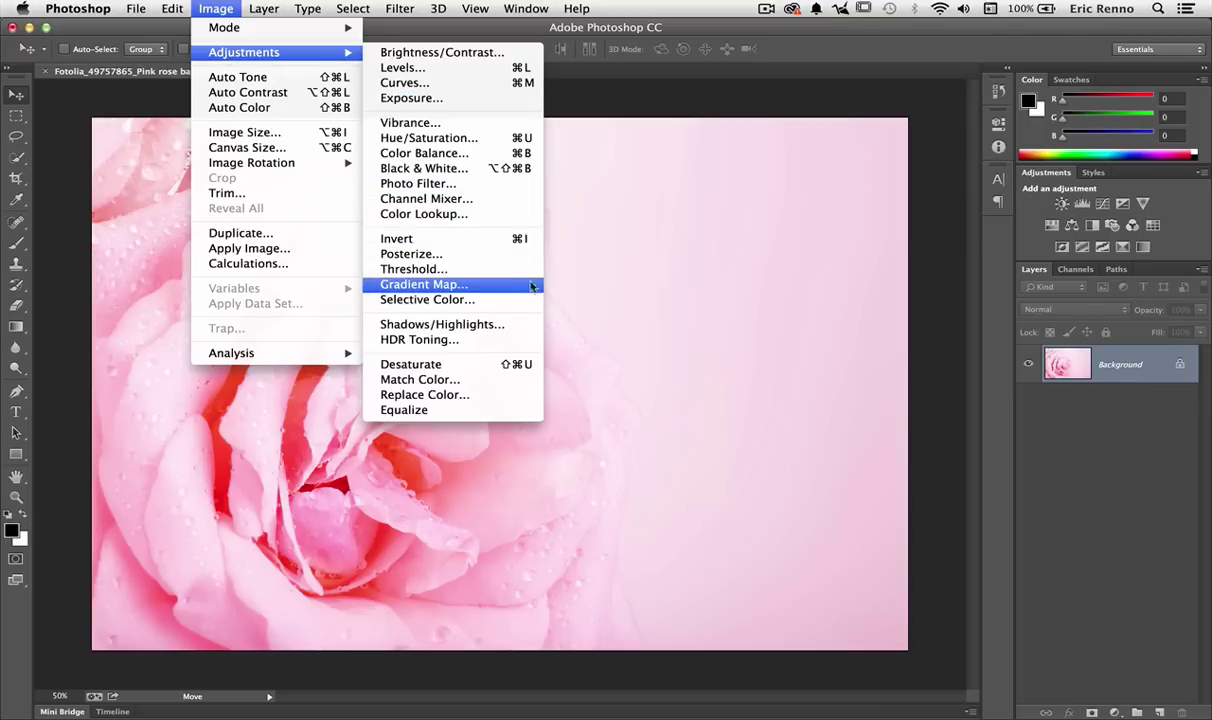
pyautogui.click(1071, 528)
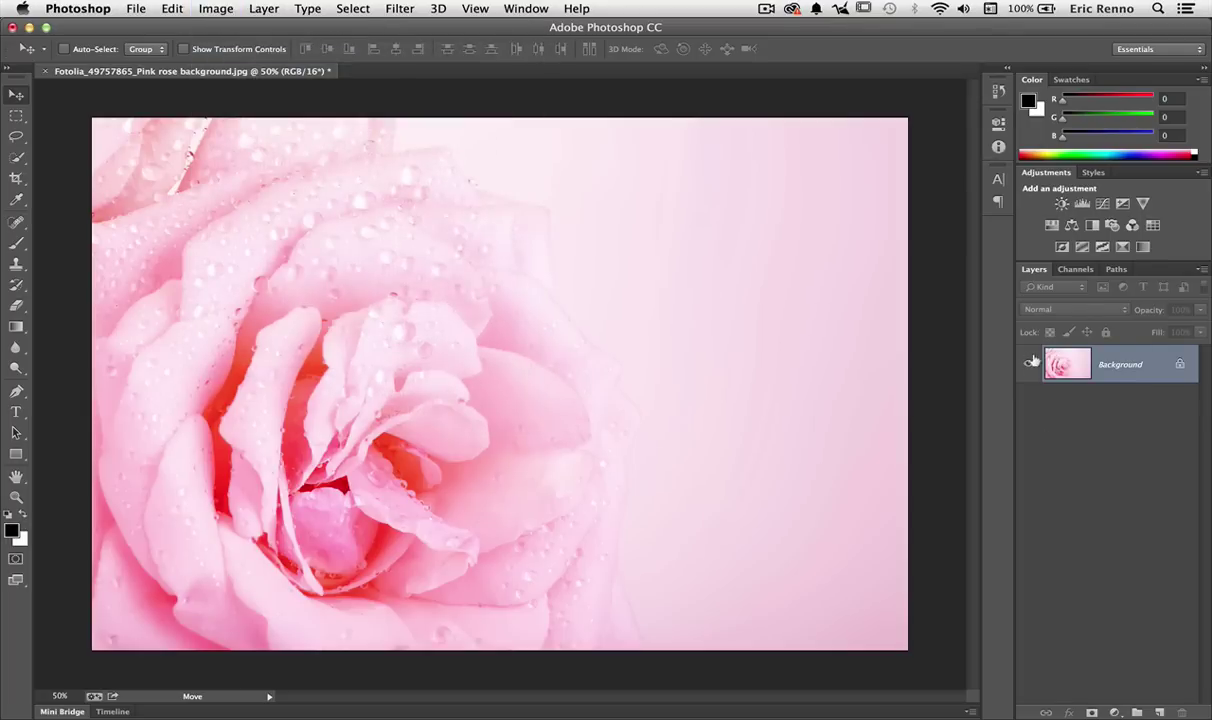
pyautogui.click(1113, 710)
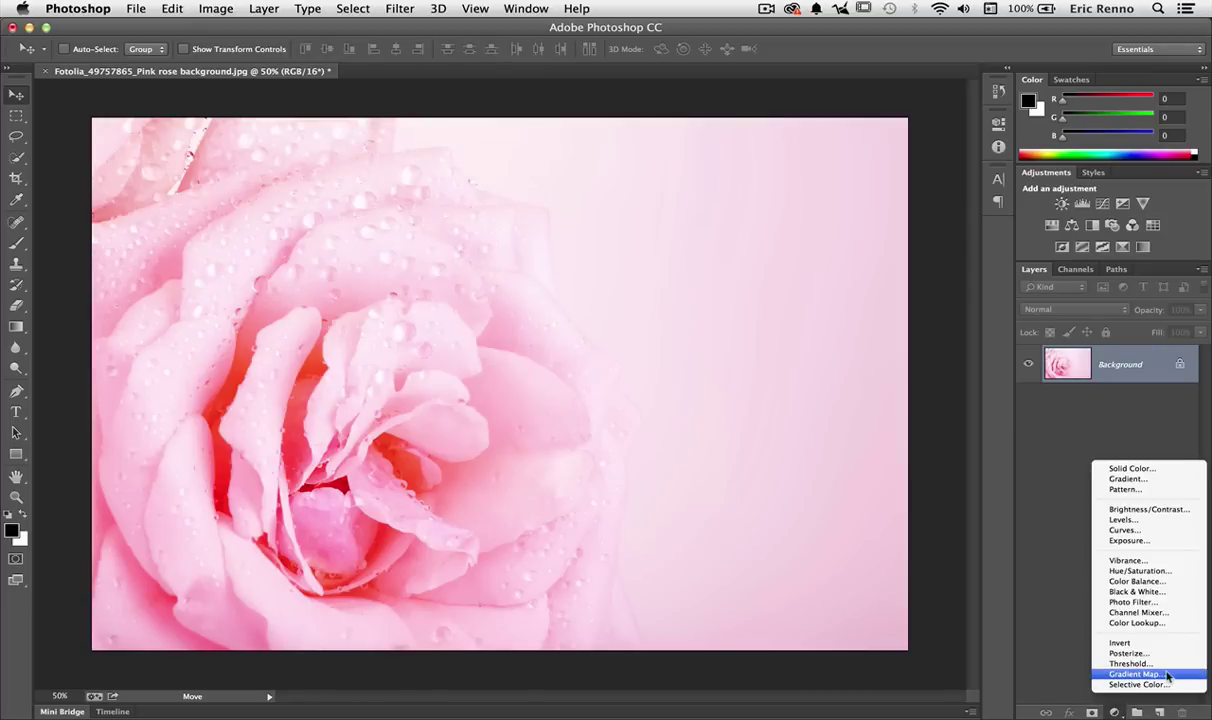
pyautogui.click(1183, 247)
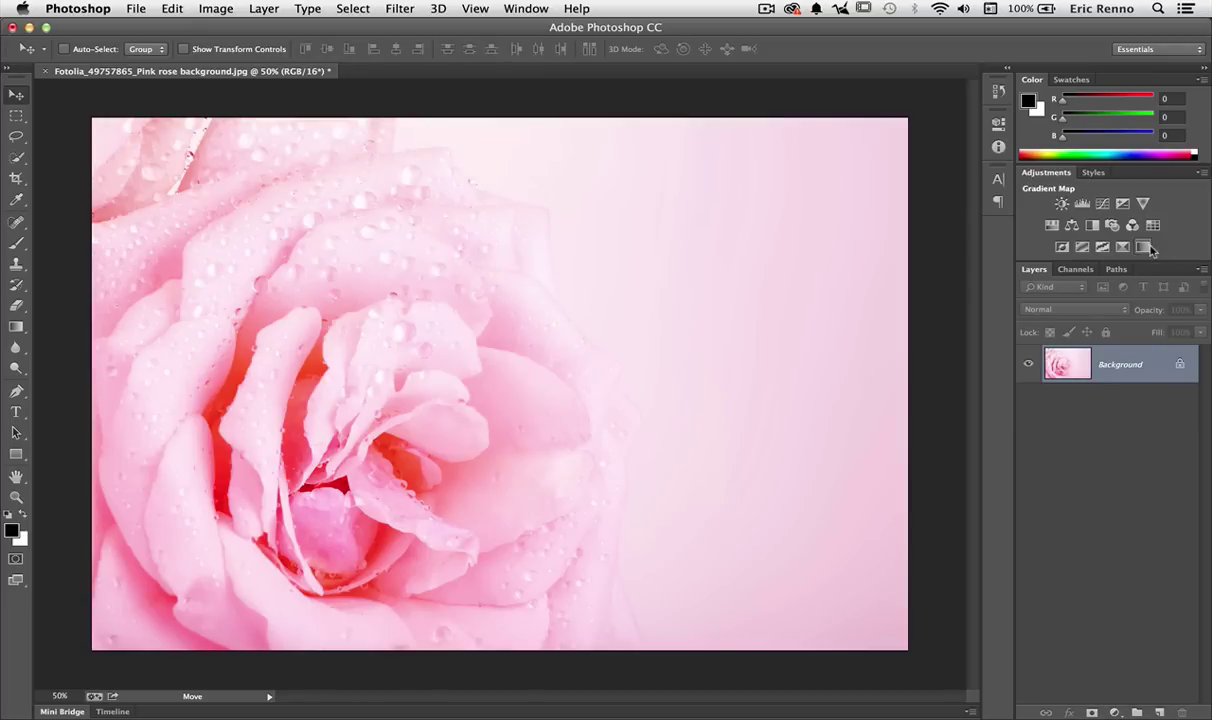
pyautogui.click(1143, 248)
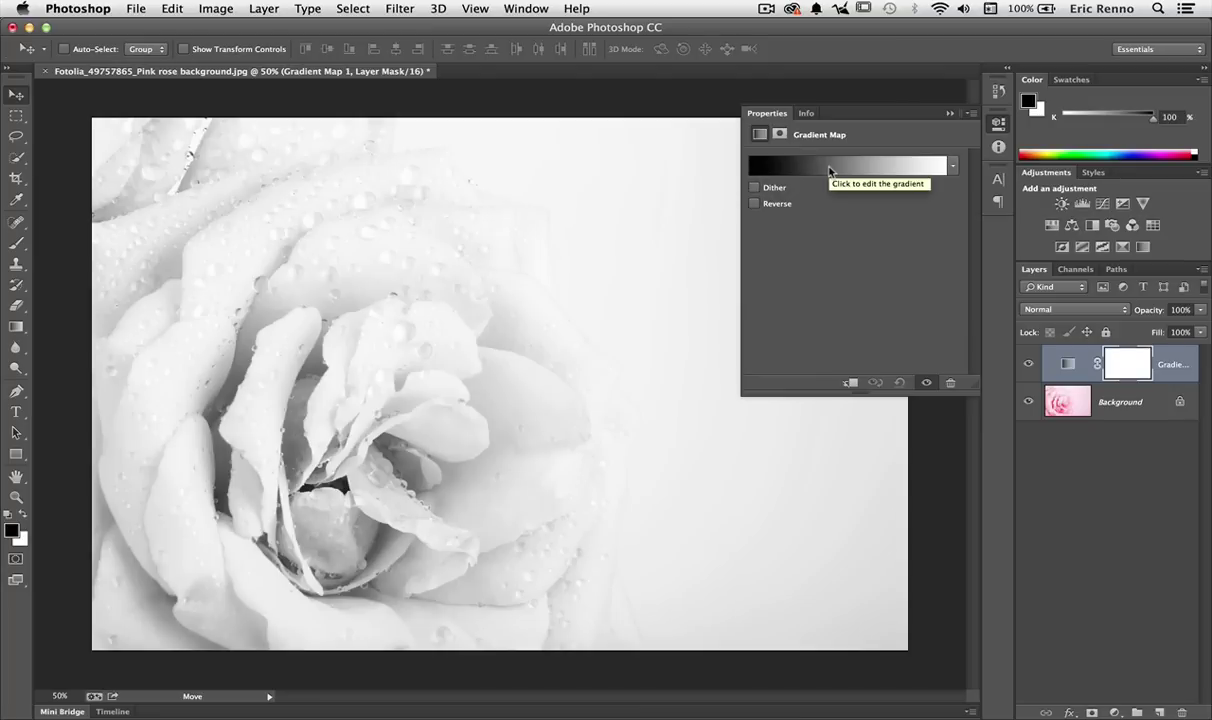
# Open the Gradient Editor on the gradient map's Foreground to Background black-to-white gradient.
pyautogui.click(829, 172)
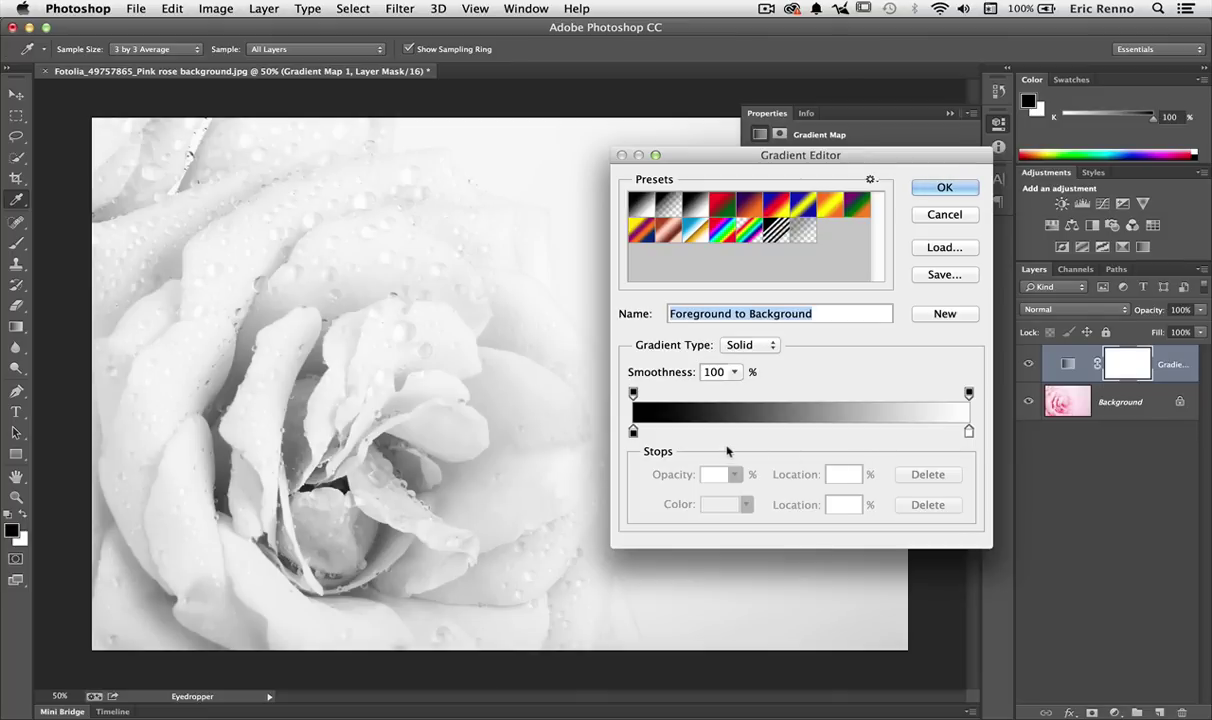
# Set the gradient's dark stop to deep brown 673f01 (H 37, S 99, B 40).
pyautogui.doubleClick(633, 432)
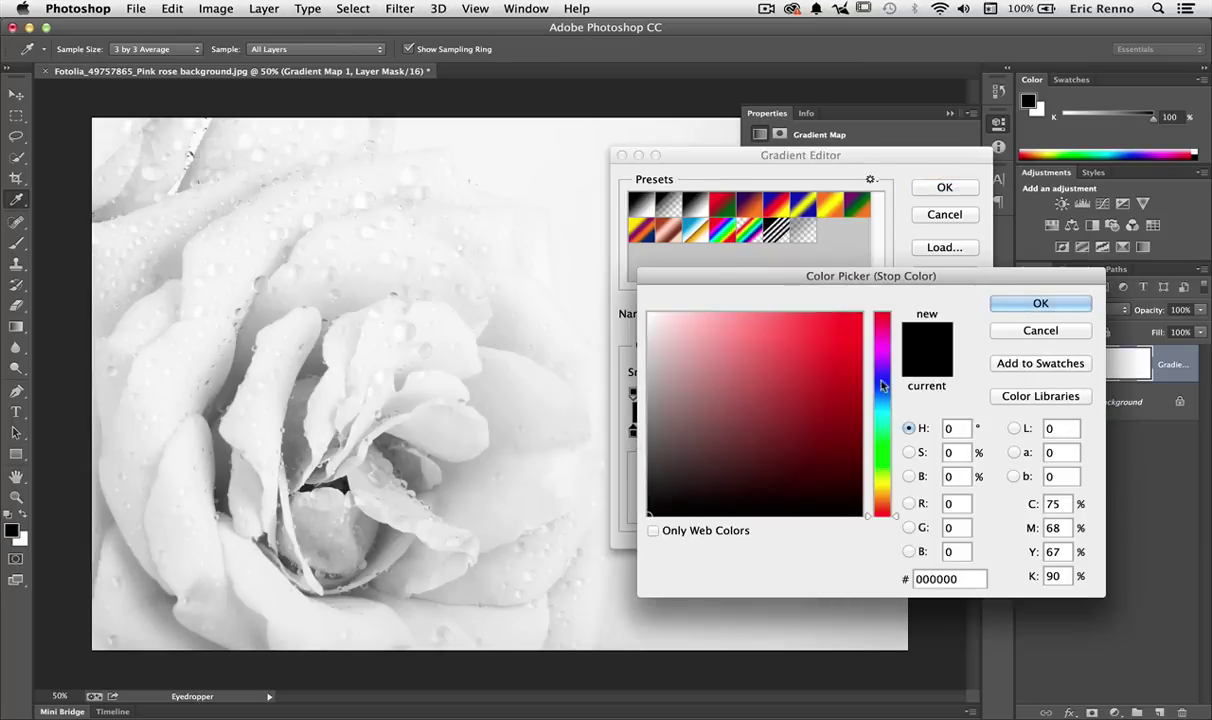
pyautogui.click(1038, 330)
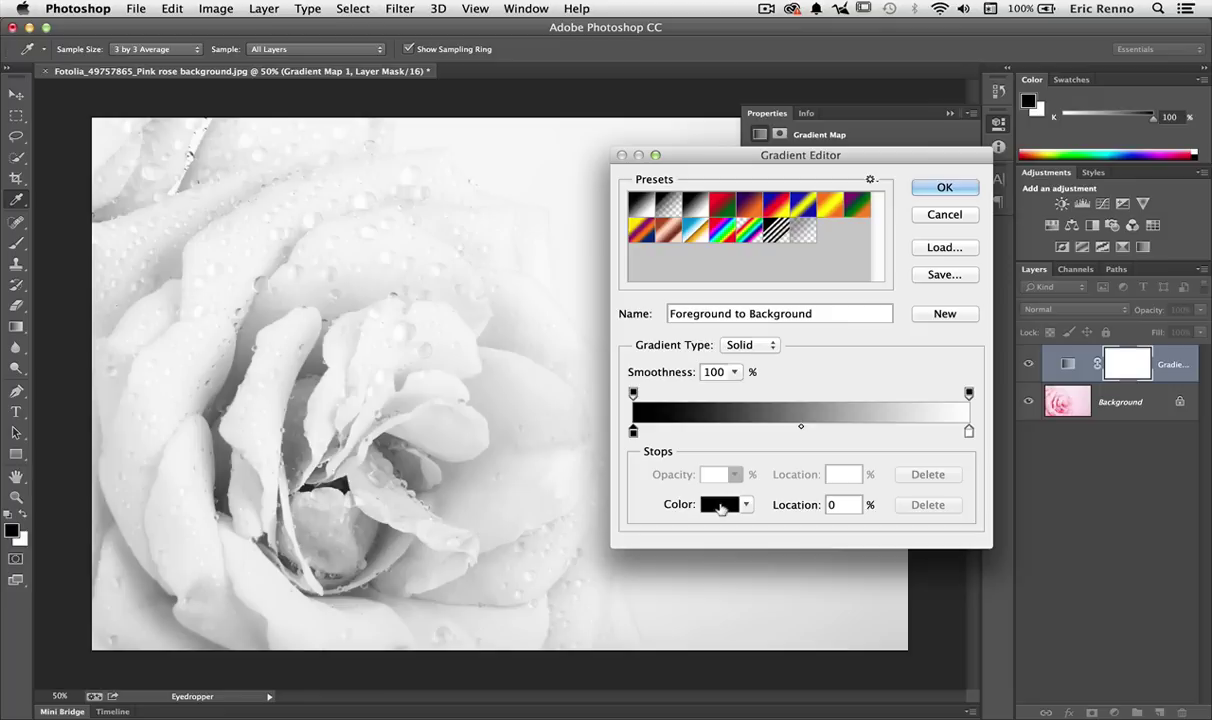
pyautogui.click(719, 504)
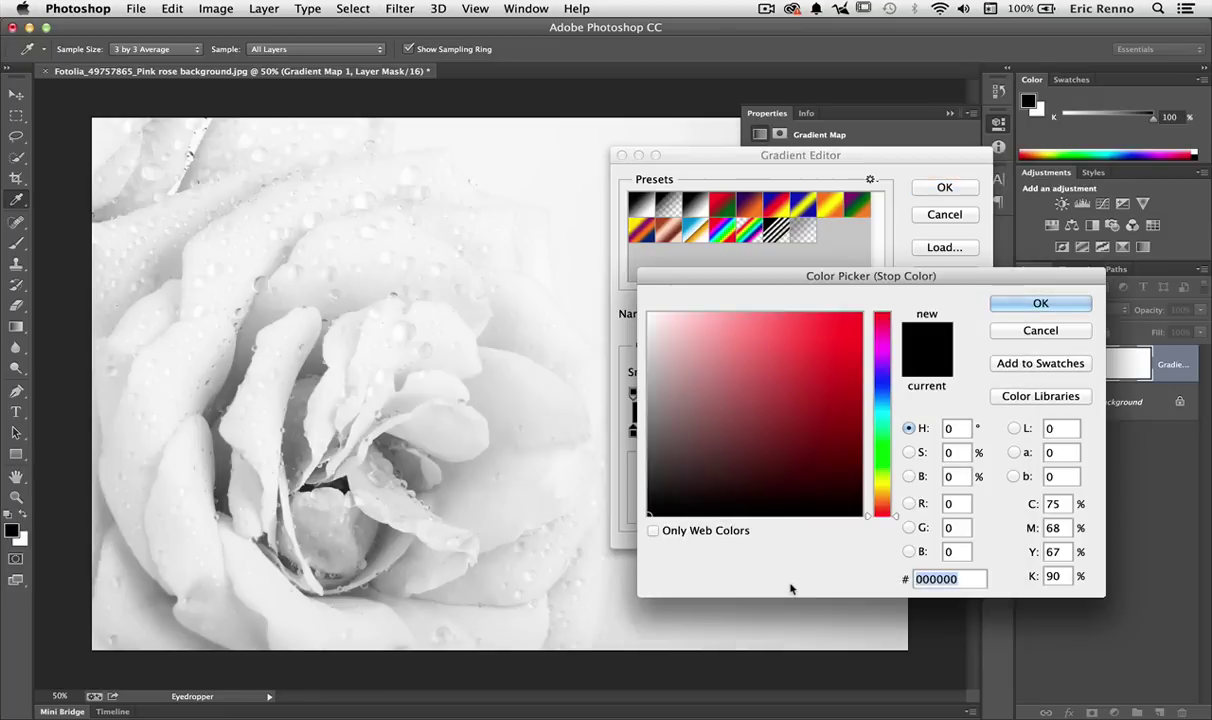
pyautogui.moveTo(881, 504); pyautogui.dragTo(881, 495)
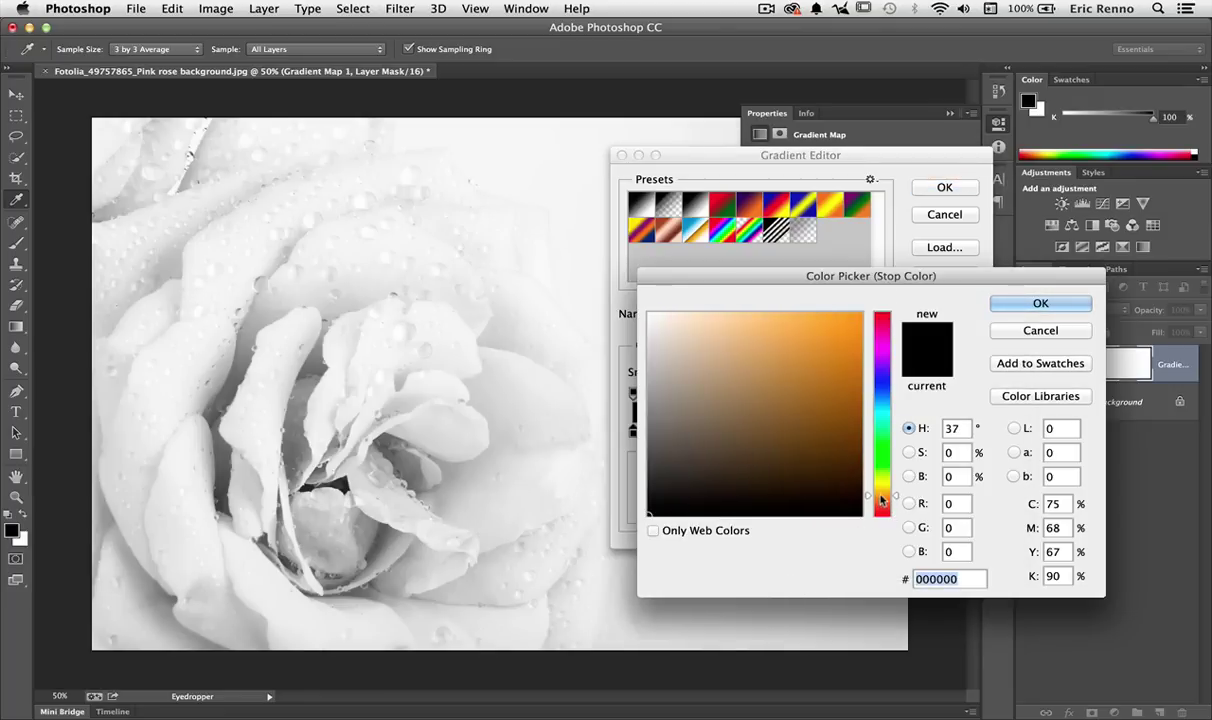
pyautogui.click(858, 432)
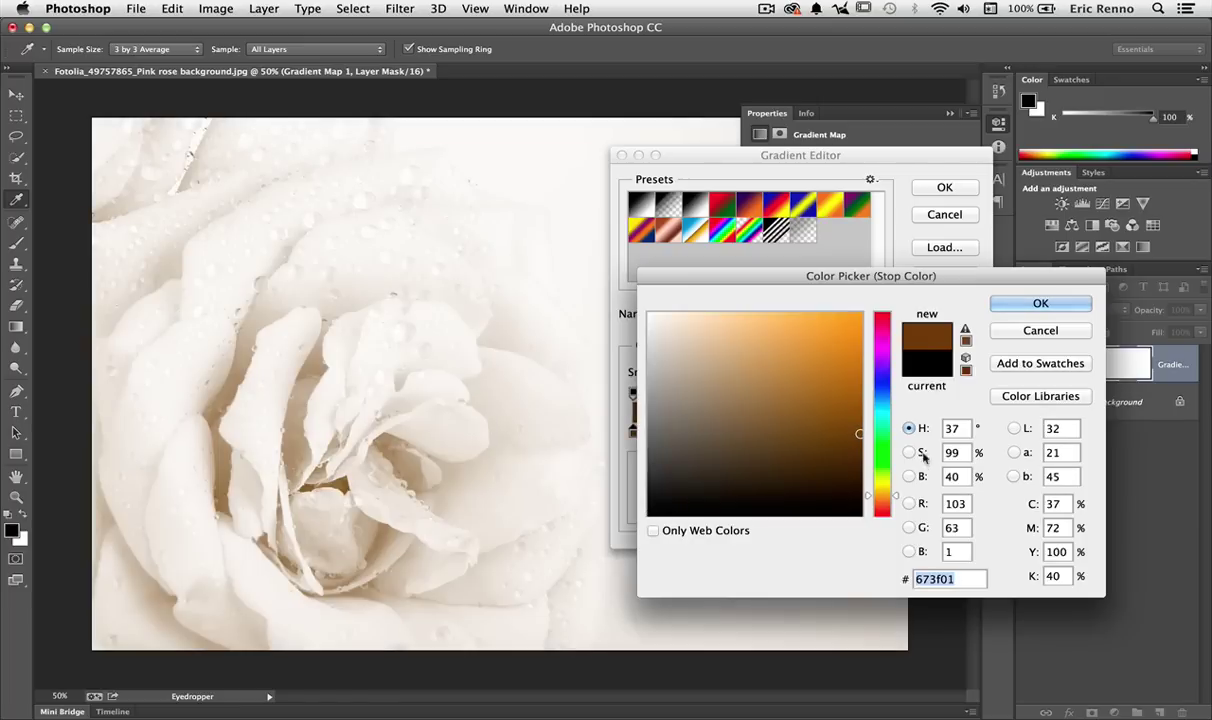
pyautogui.click(1025, 308)
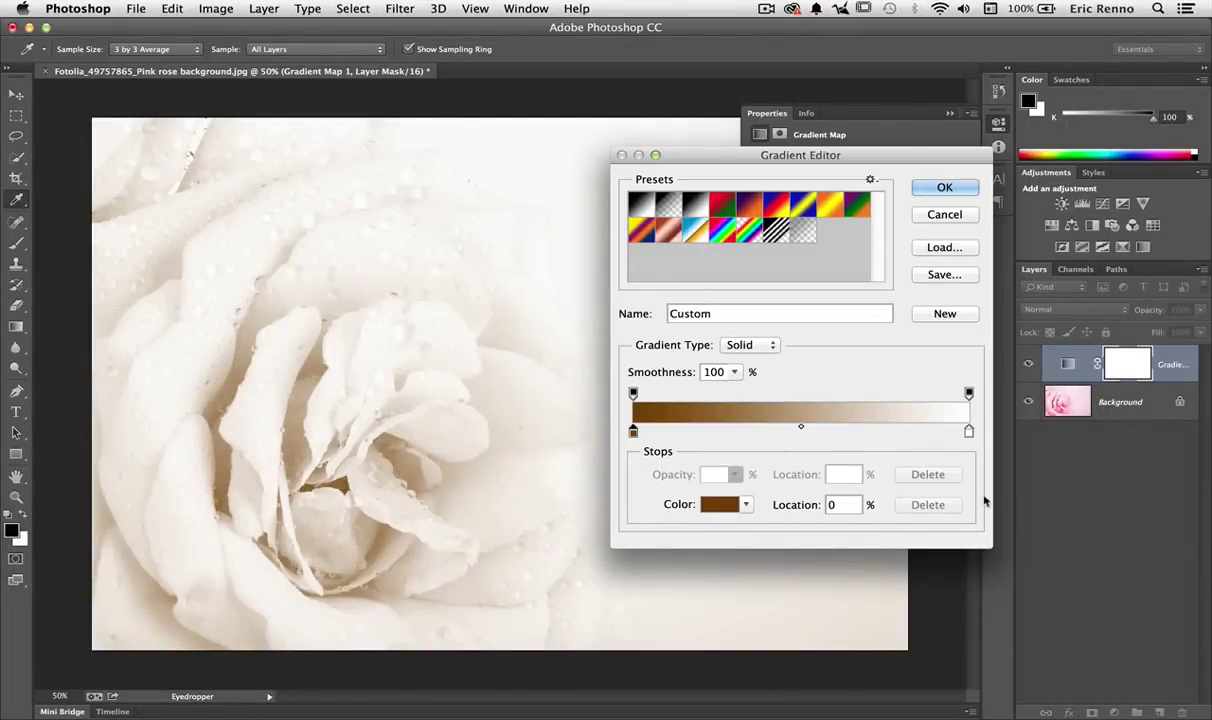
# Move the brown-to-white gradient midpoint to 20% location, washing the rose to pale cream.
pyautogui.click(801, 428)
pyautogui.moveTo(801, 429); pyautogui.dragTo(872, 430)
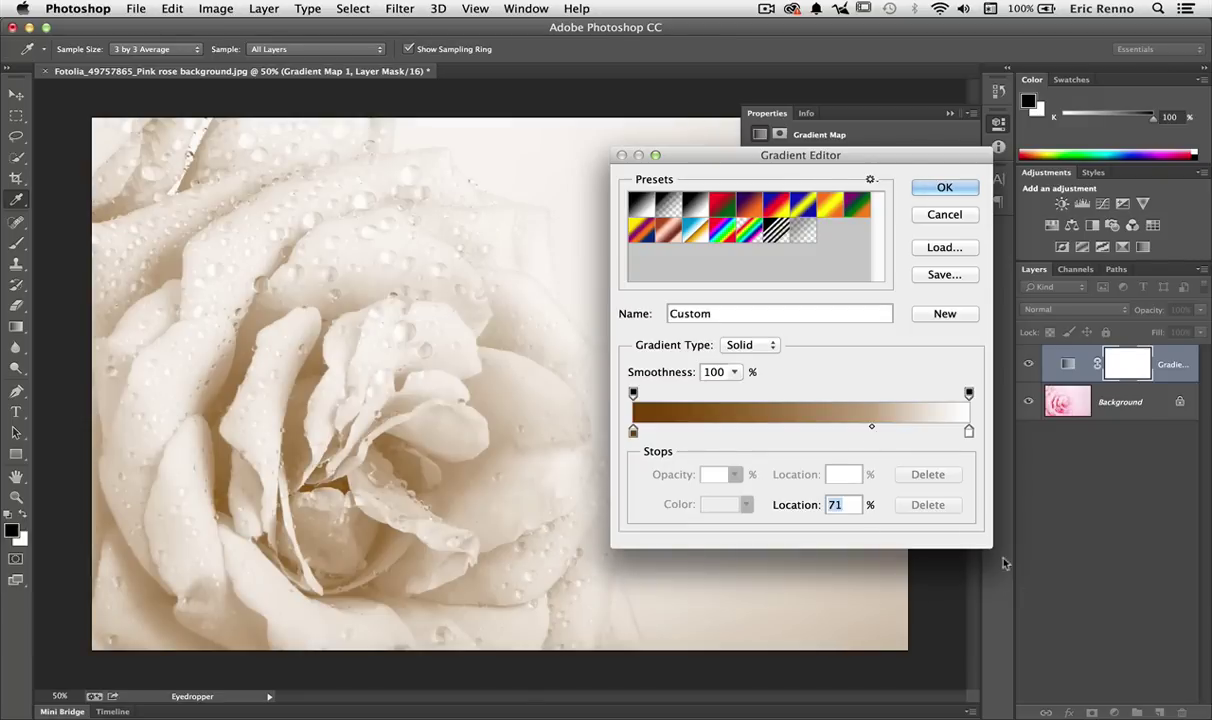
pyautogui.moveTo(872, 428); pyautogui.dragTo(701, 432)
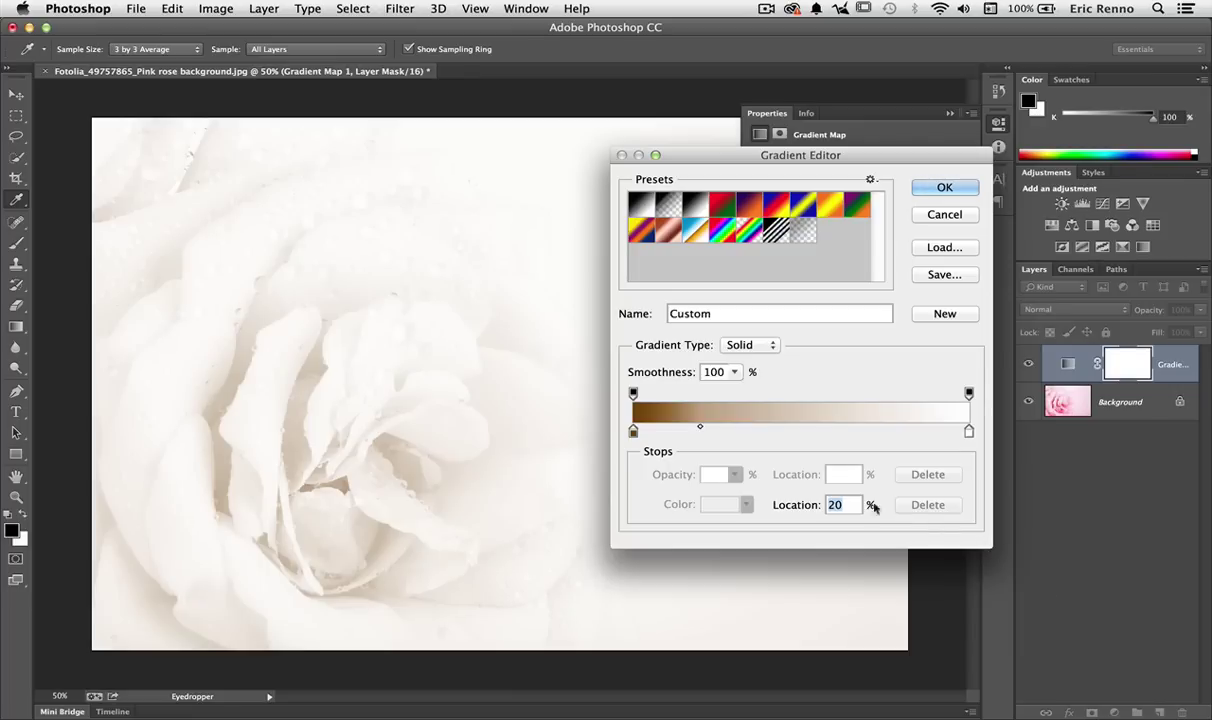
# Add a tan b47e2a colour stop at 53% along the gradient.
pyautogui.click(812, 431)
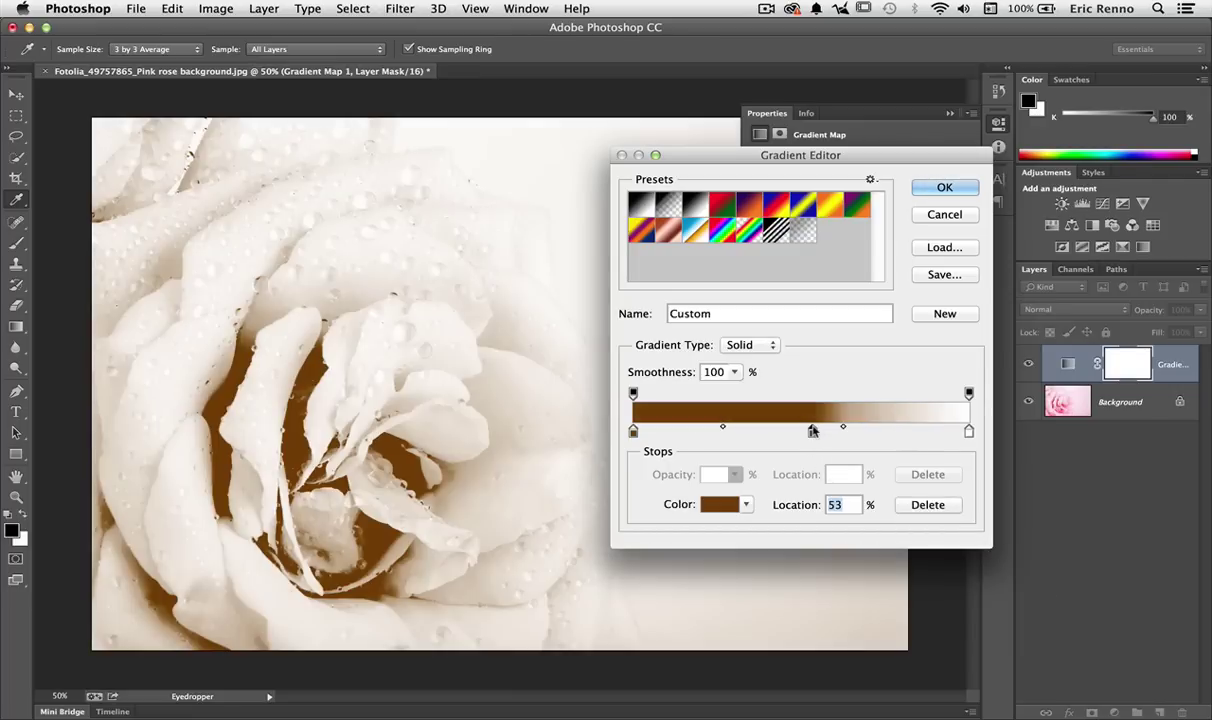
pyautogui.click(720, 504)
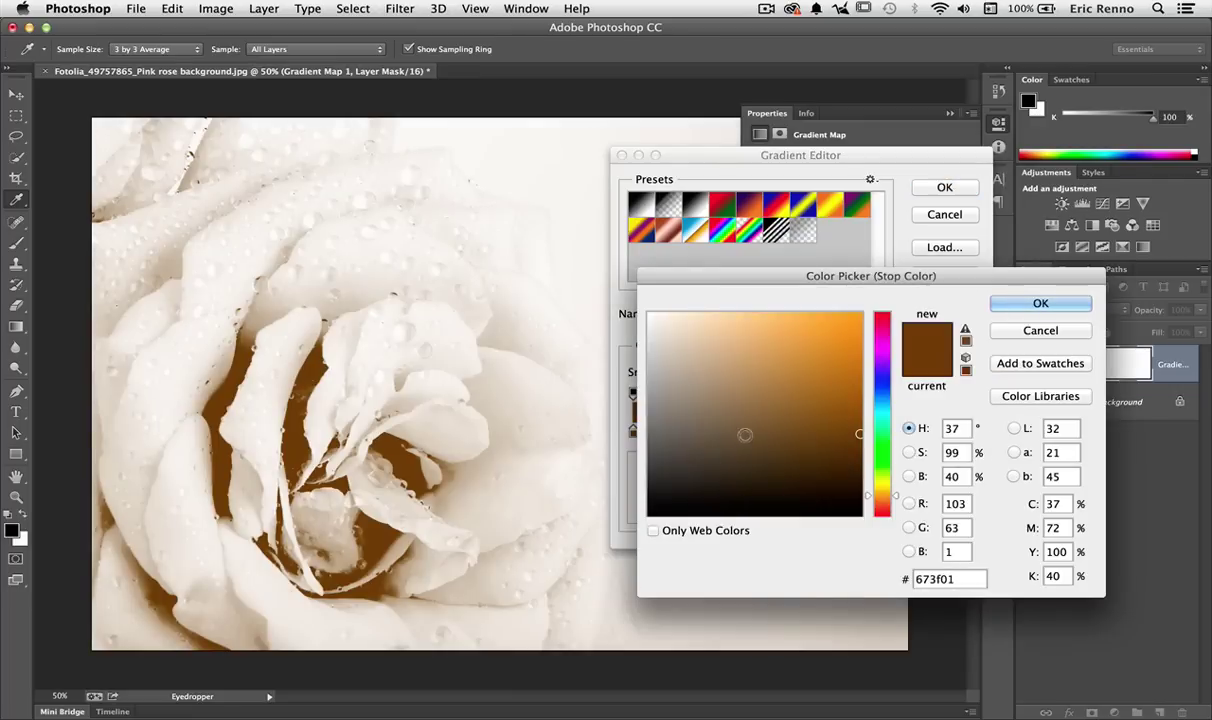
pyautogui.click(812, 372)
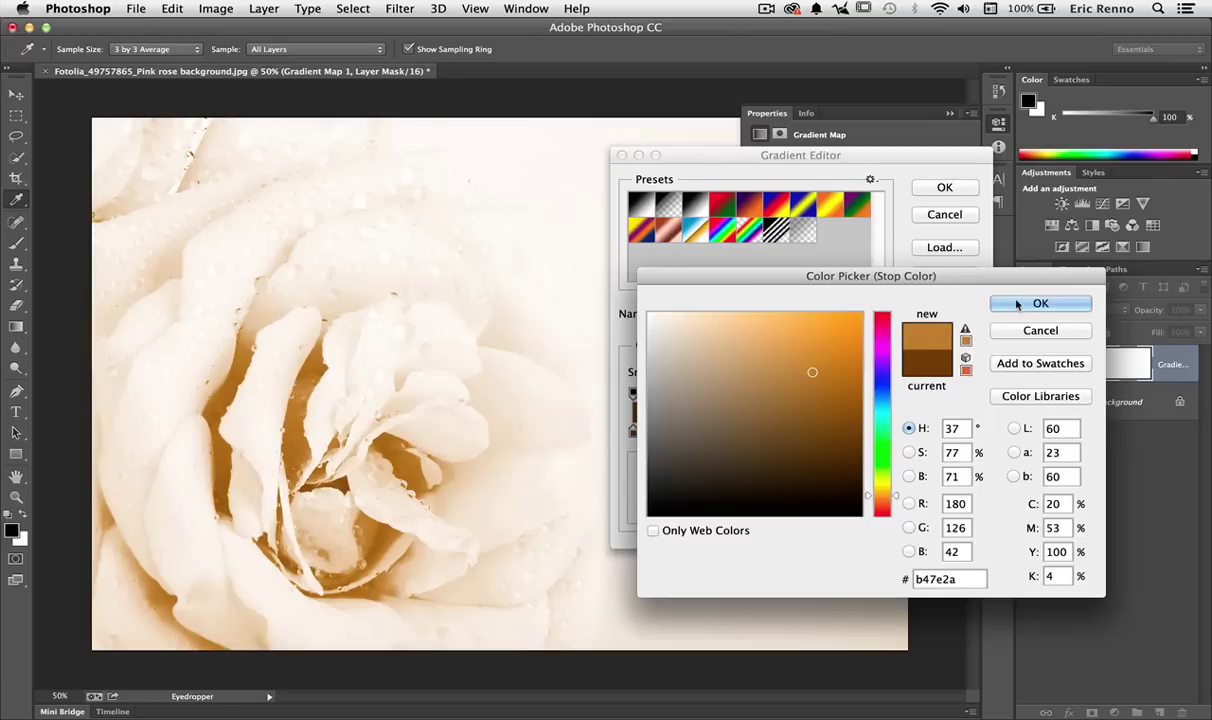
pyautogui.click(1038, 304)
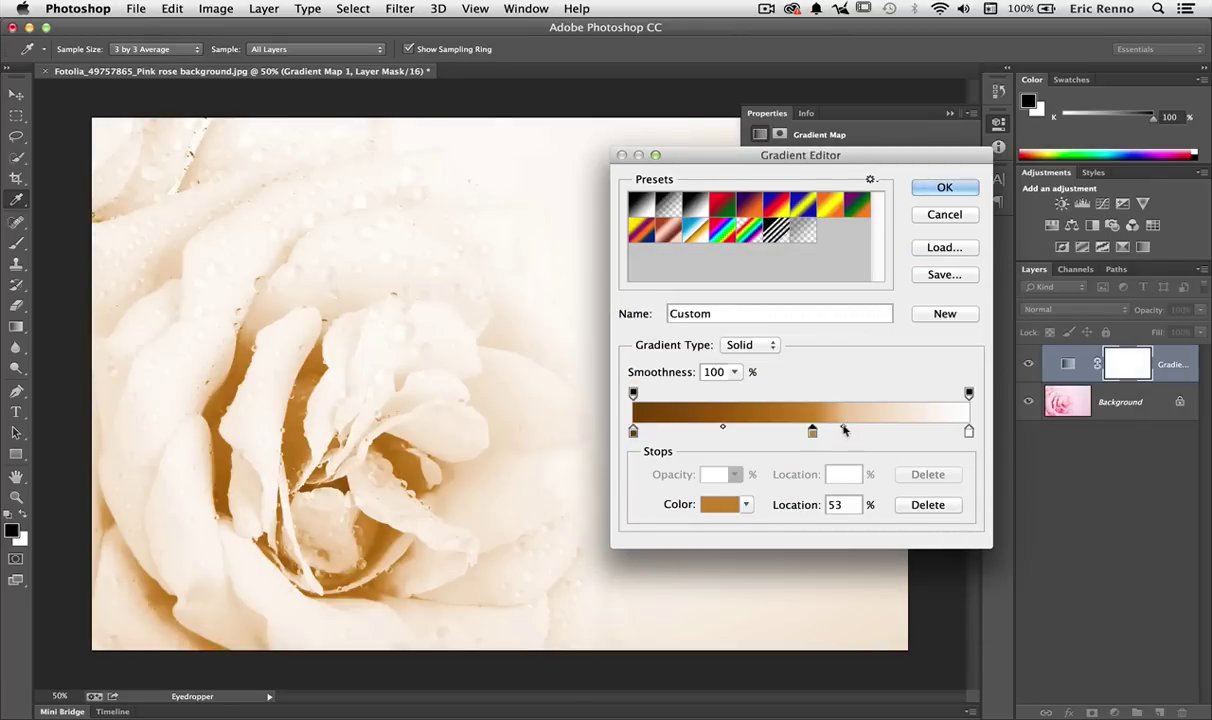
# Set the gradient midpoints to 55% on the right and 23% on the left.
pyautogui.moveTo(845, 430); pyautogui.dragTo(898, 428)
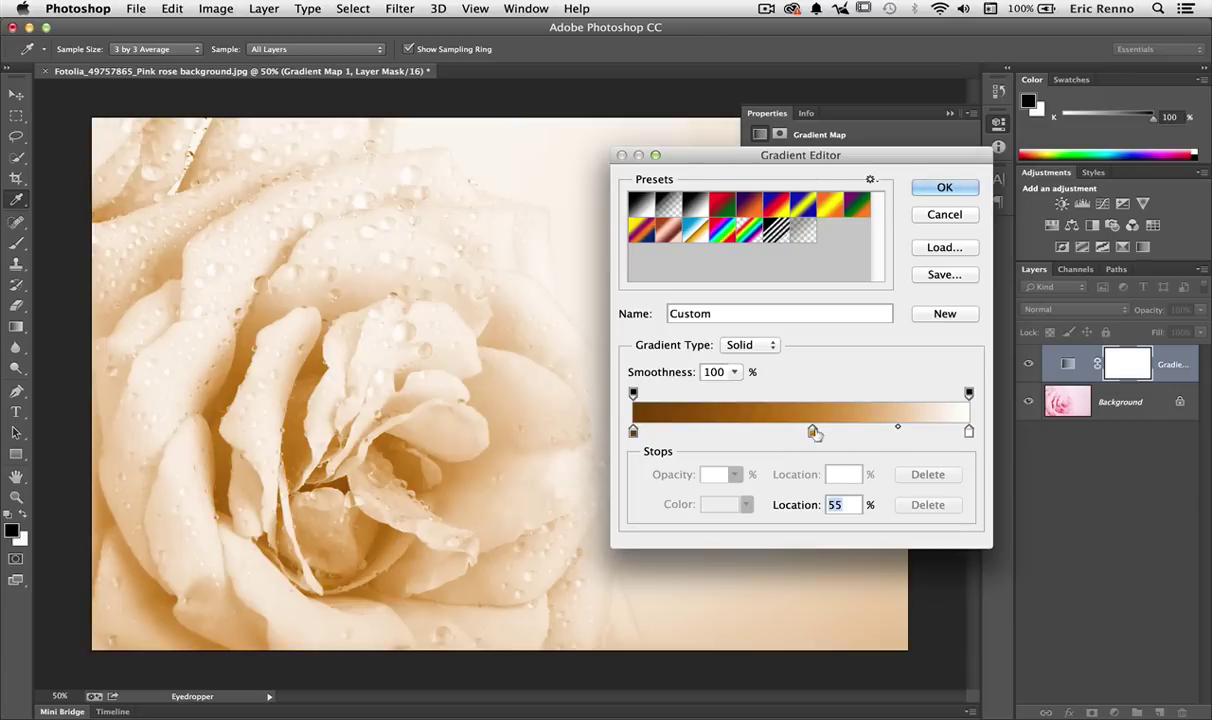
pyautogui.click(813, 433)
pyautogui.moveTo(724, 430); pyautogui.dragTo(674, 430)
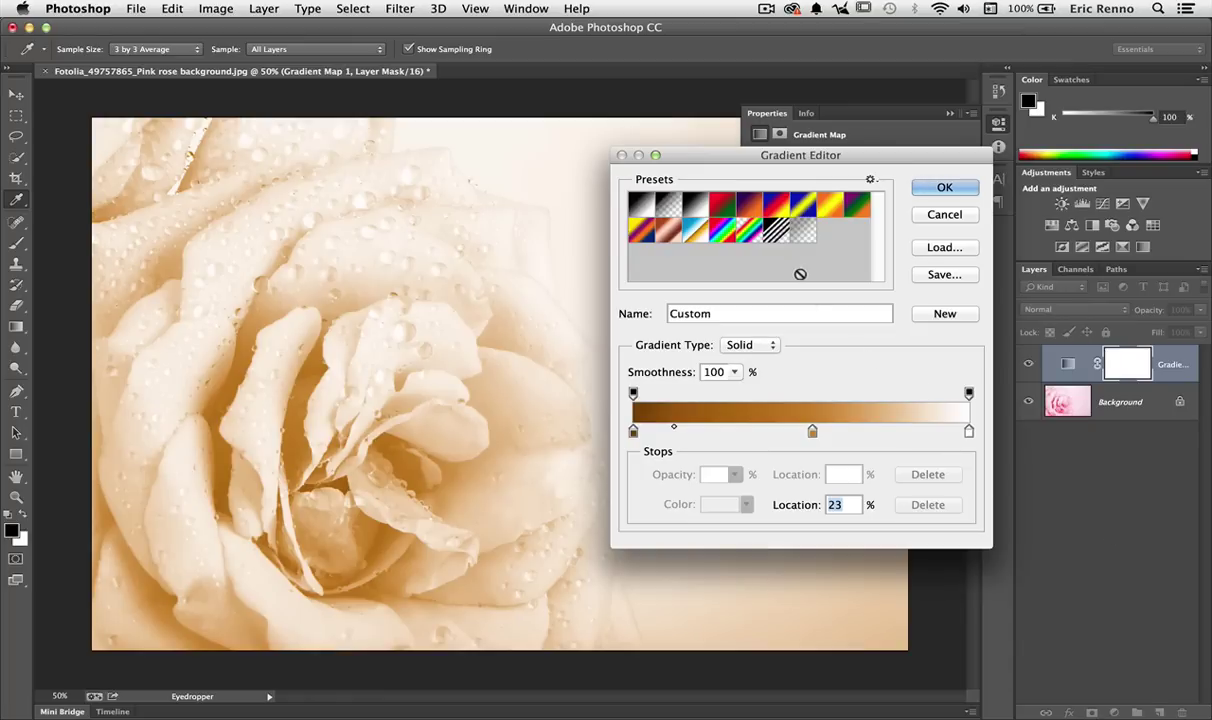
# Preview the Yellow-Violet-Orange-Blue, Copper and Chrome presets, then return to Foreground to Background.
pyautogui.click(641, 229)
pyautogui.click(668, 229)
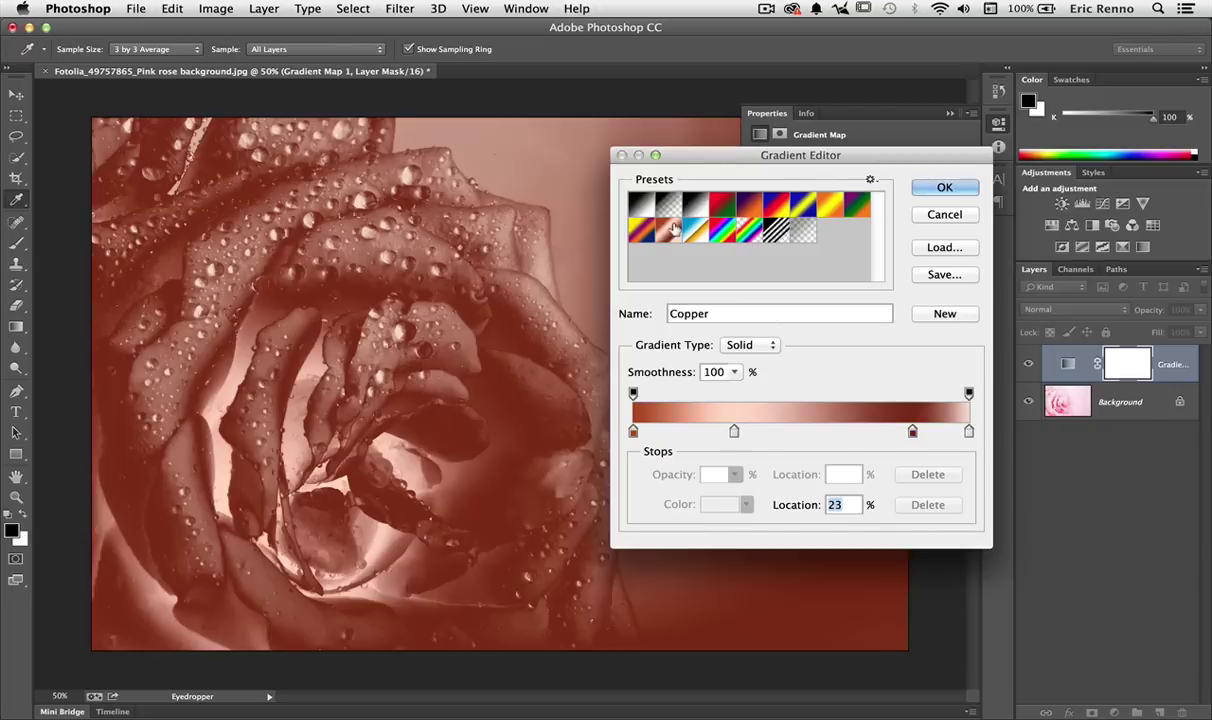
pyautogui.click(697, 229)
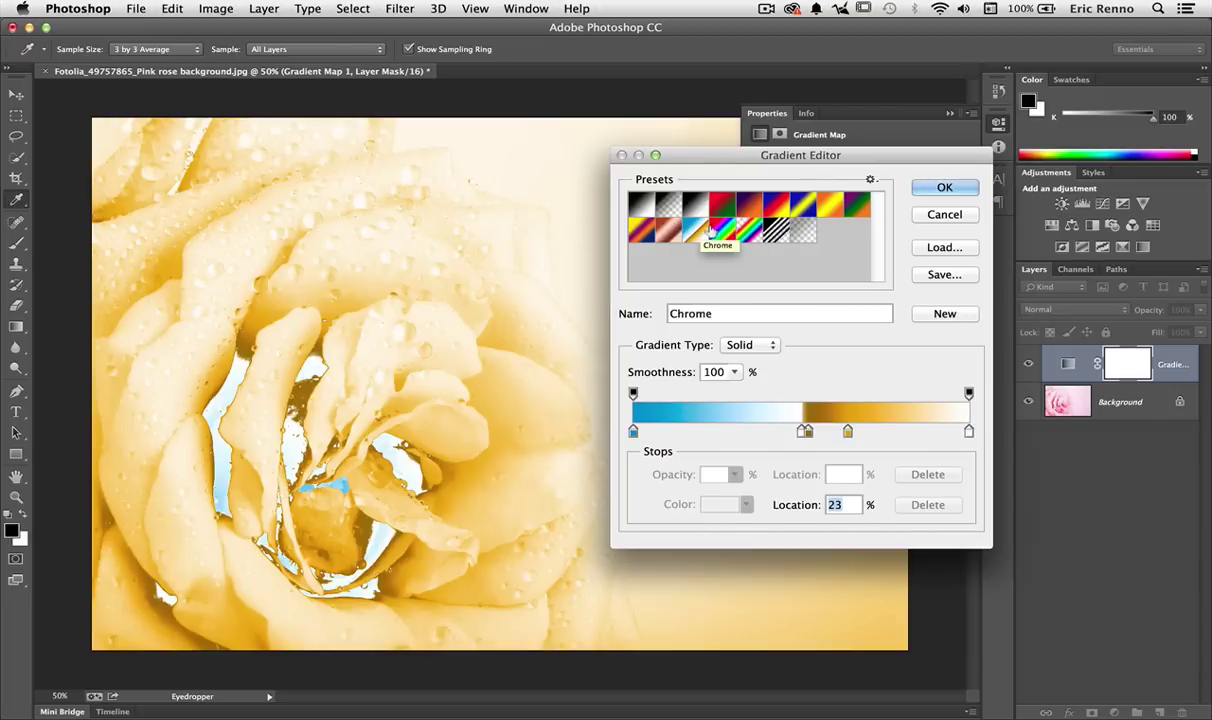
pyautogui.click(641, 204)
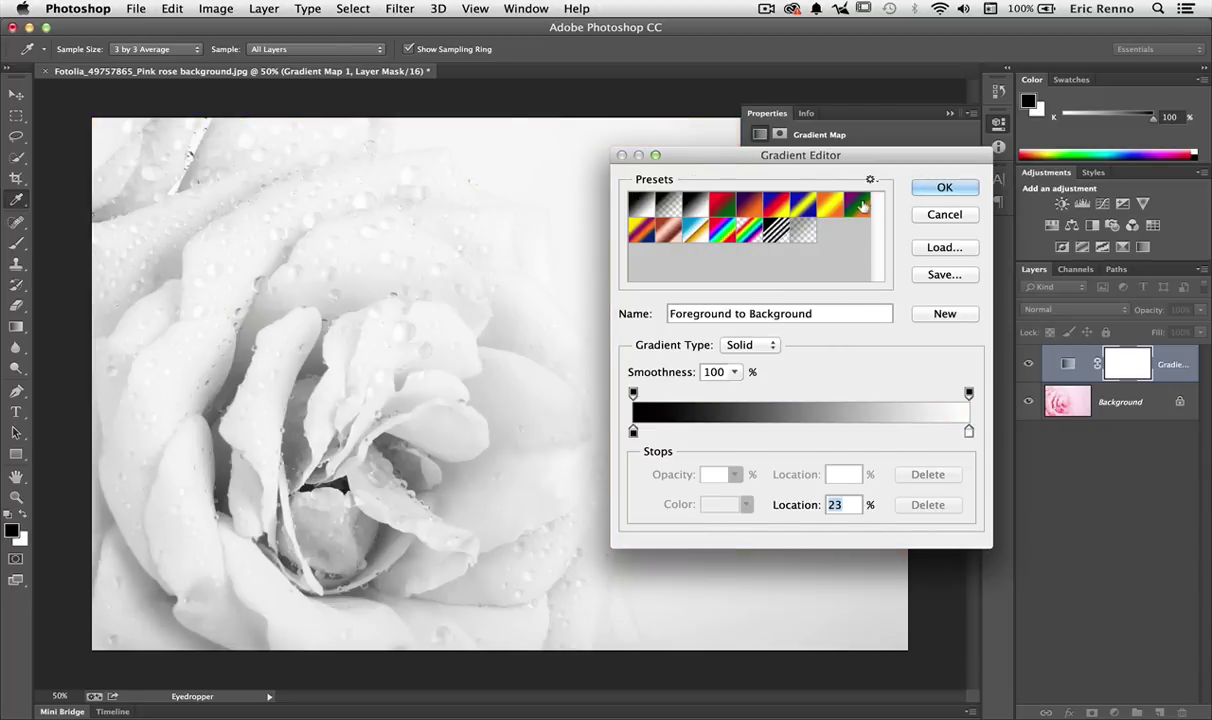
# Replace the gradient presets with the Photographic Toning set.
pyautogui.click(870, 180)
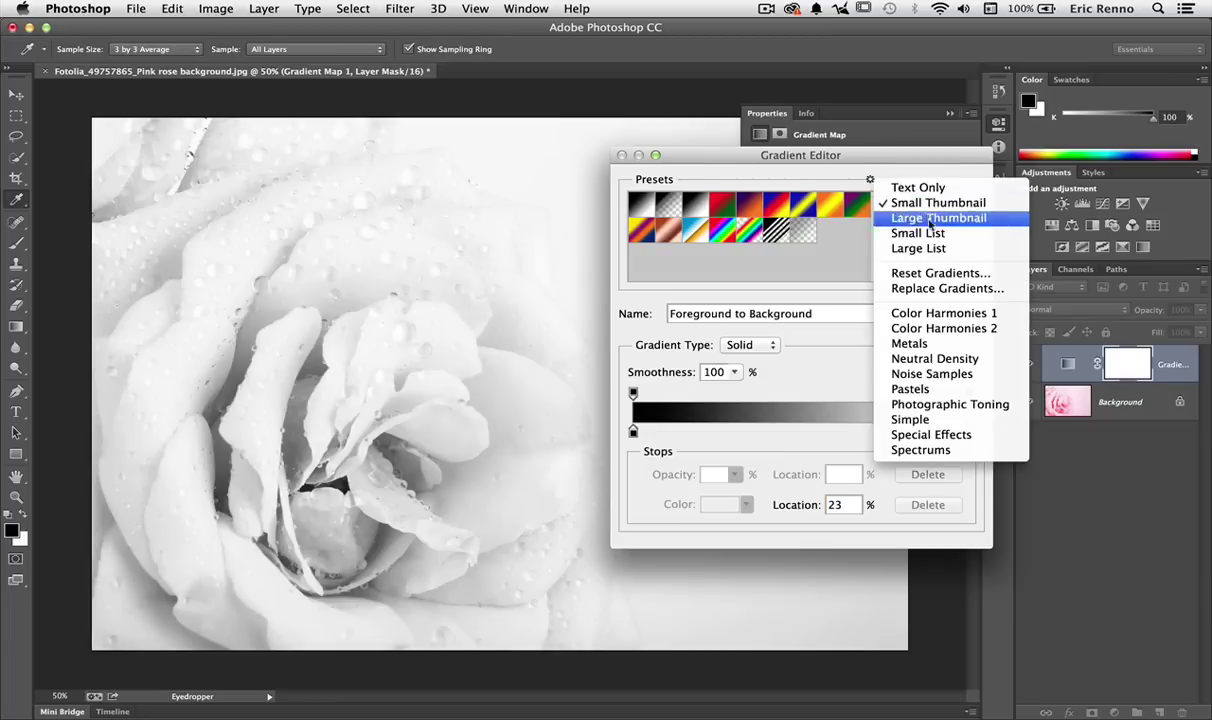
pyautogui.click(1004, 409)
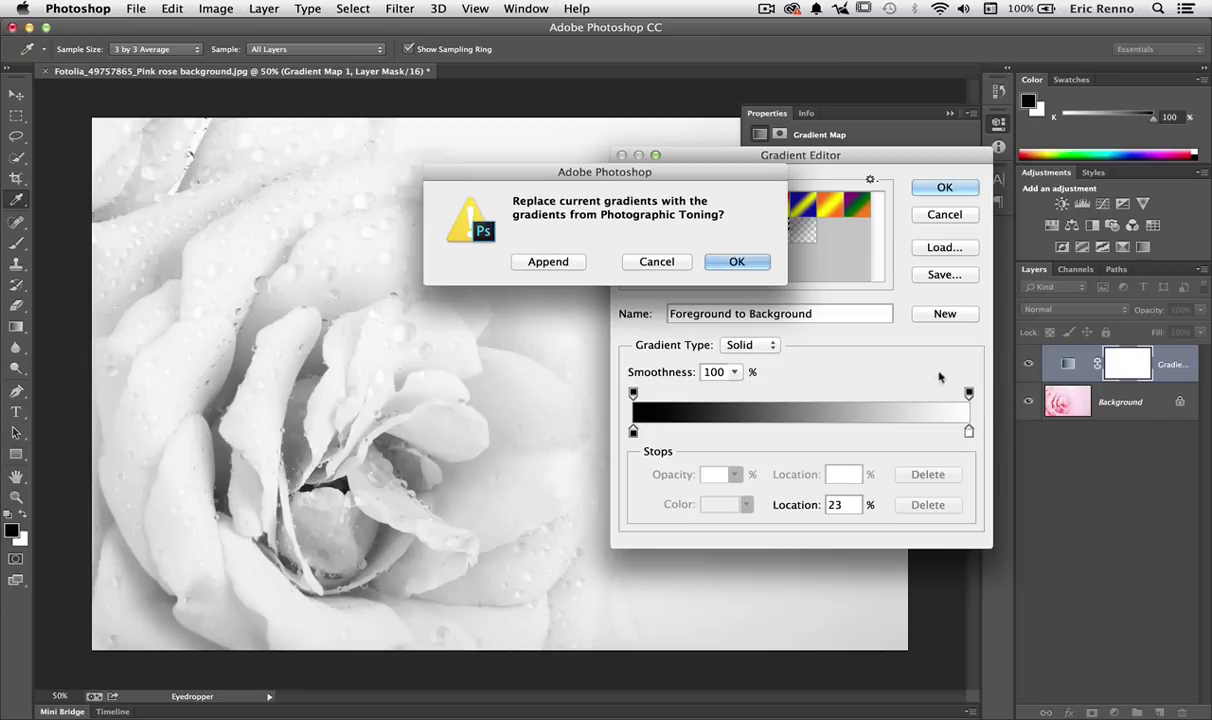
pyautogui.click(730, 262)
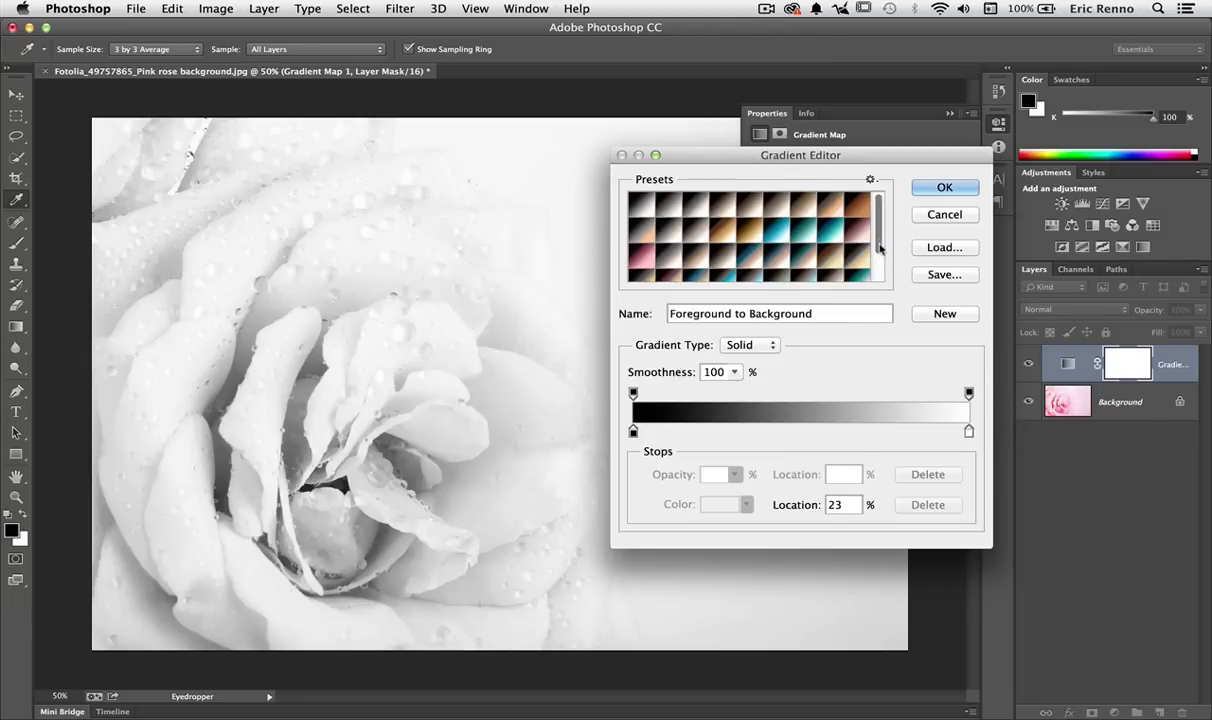
pyautogui.scroll(-3, 879, 243)
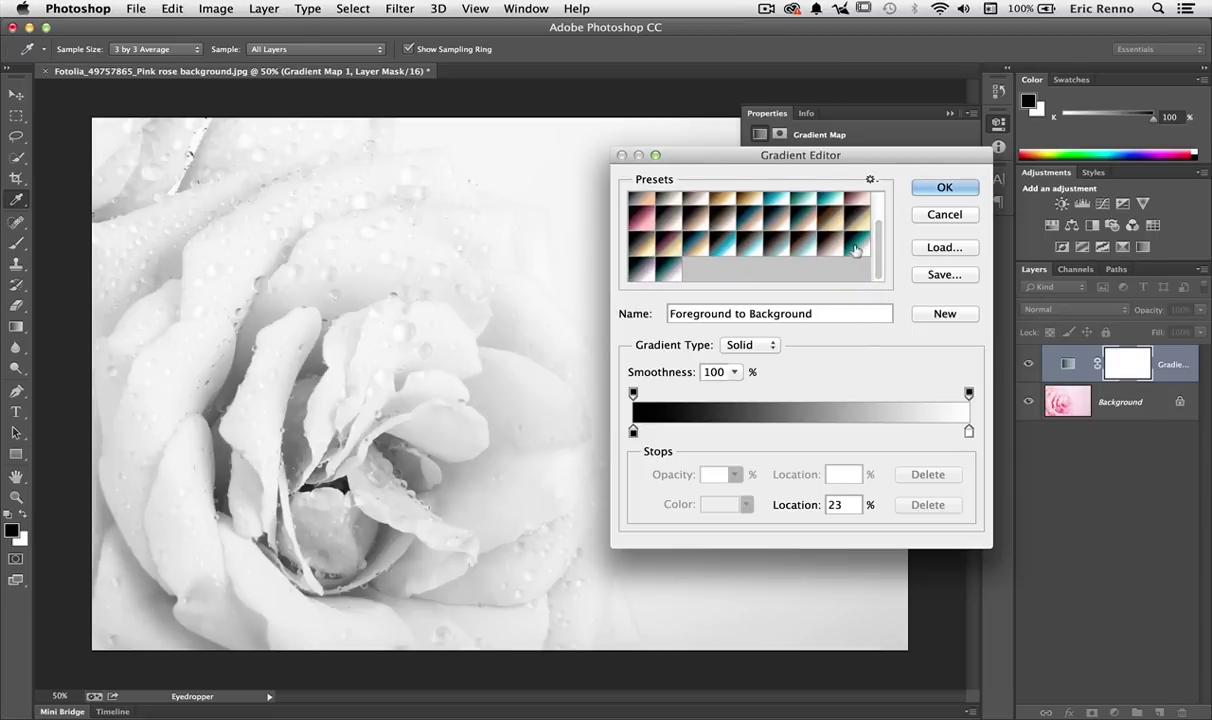
# Compare Cobalt-Iron 1, 2 and 3, then apply Cobalt-Iron 1 to the gradient map.
pyautogui.click(856, 248)
pyautogui.click(634, 268)
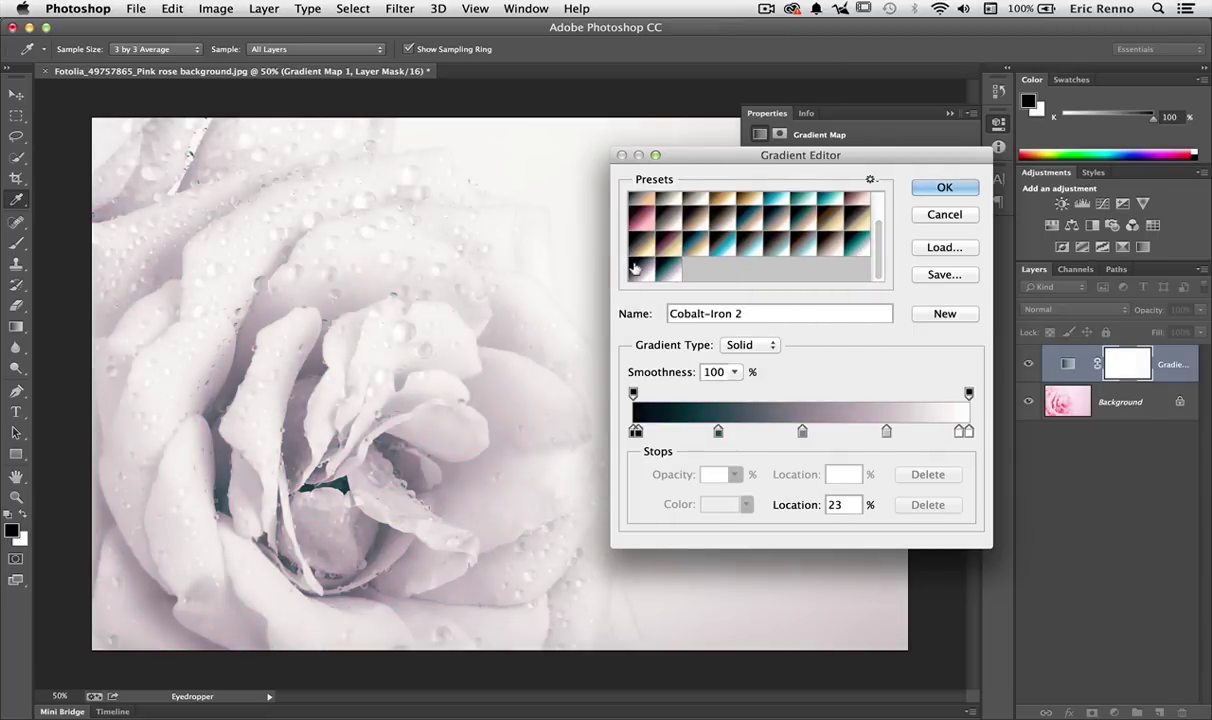
pyautogui.click(666, 264)
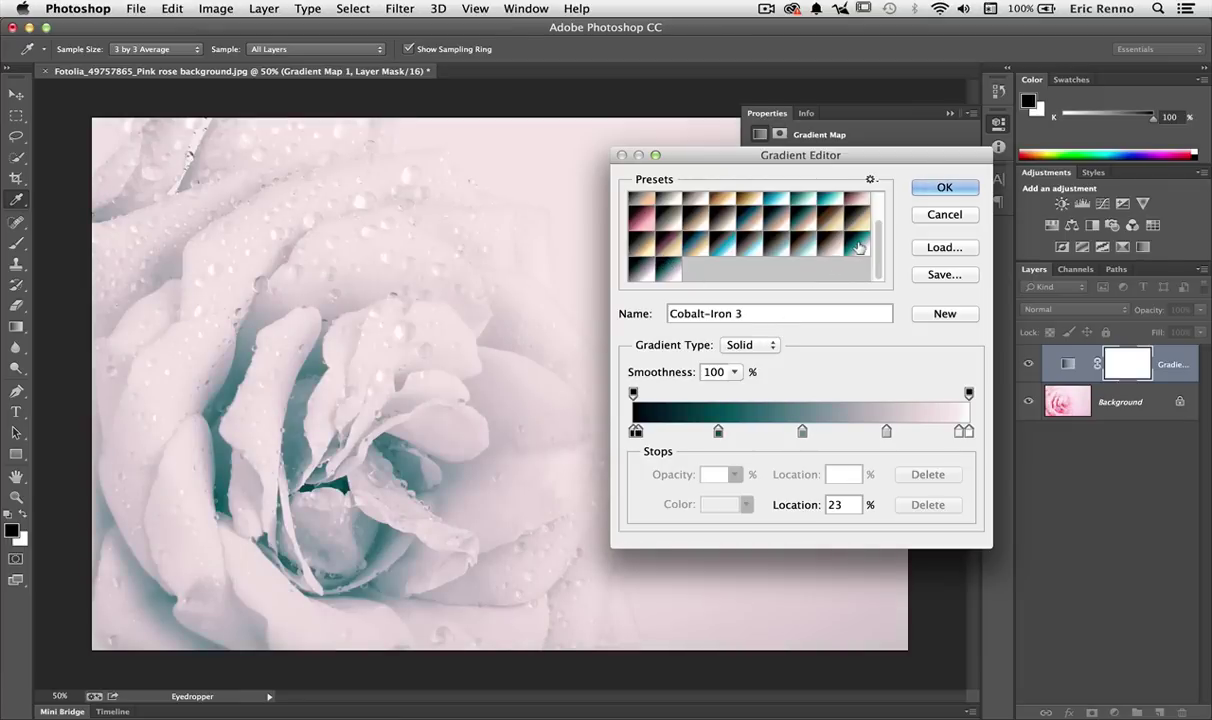
pyautogui.click(816, 236)
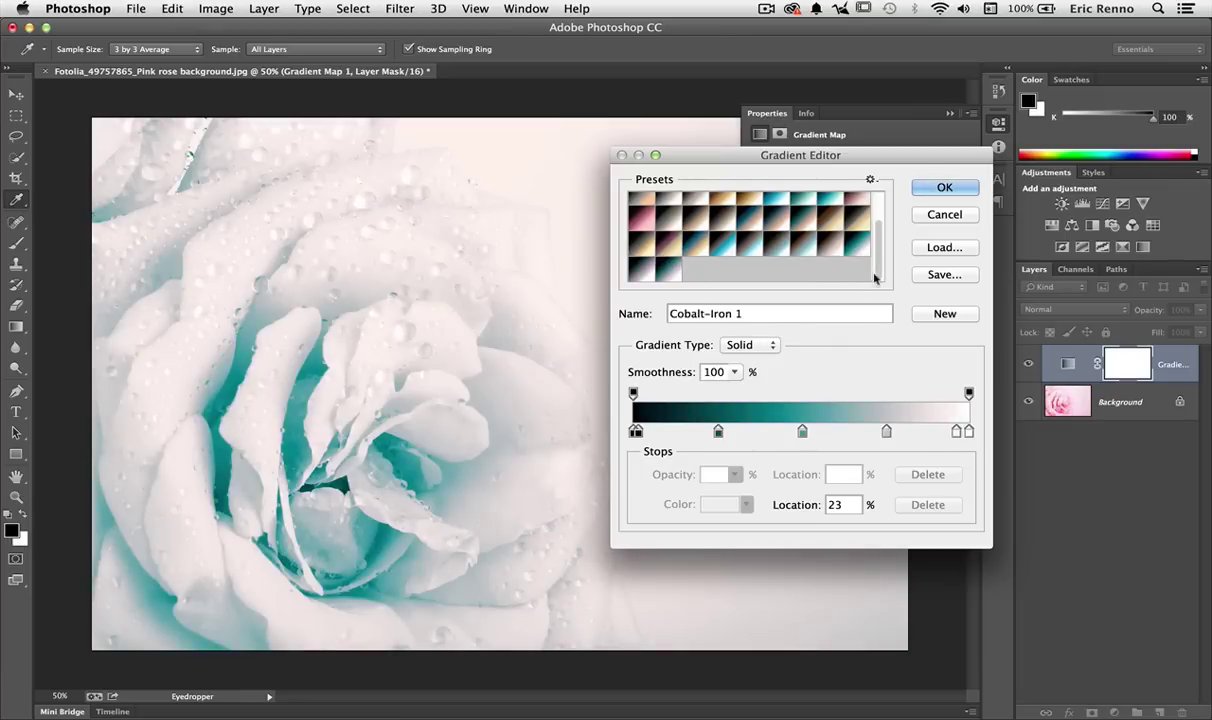
pyautogui.click(932, 190)
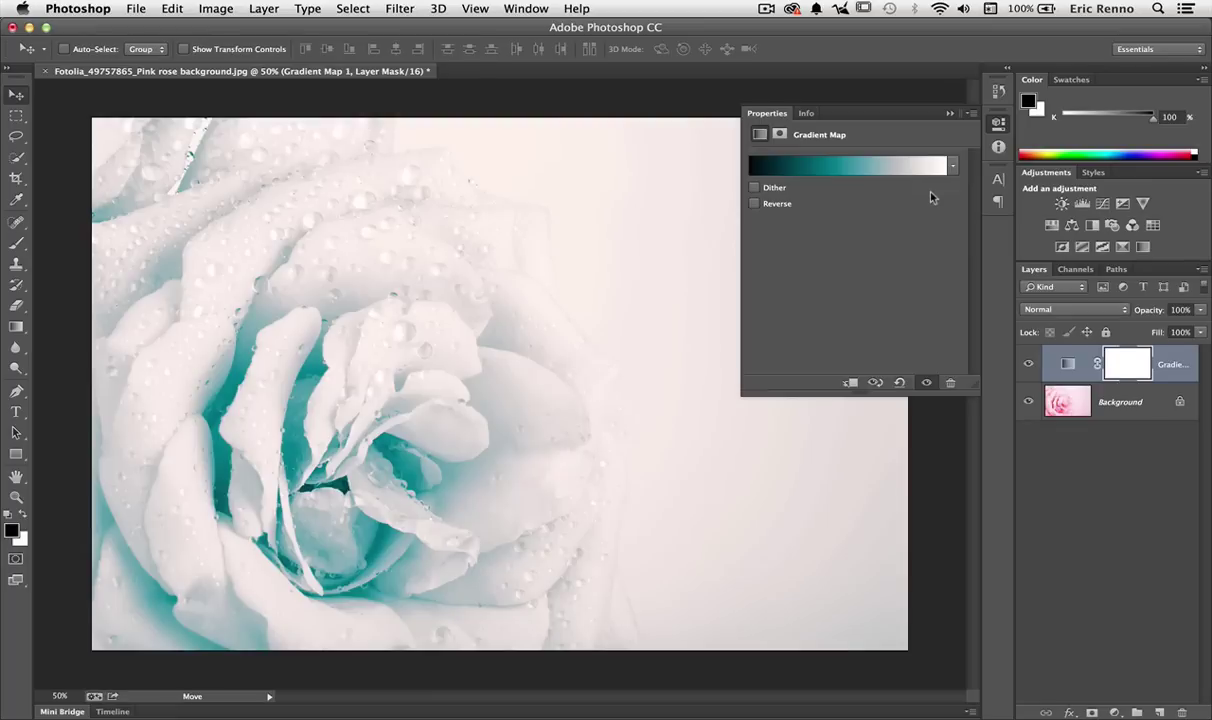
# Try Multiply, Screen and Soft Light blend modes on the gradient map layer, settling on Multiply.
pyautogui.click(950, 114)
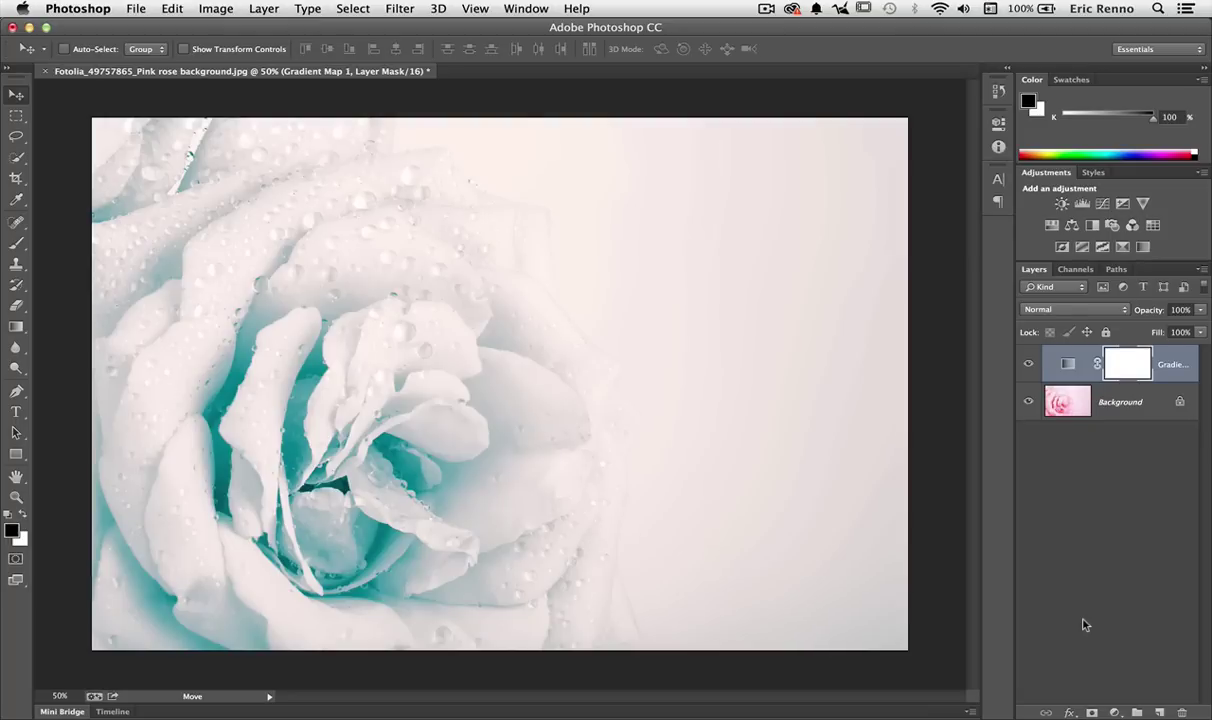
pyautogui.click(1074, 309)
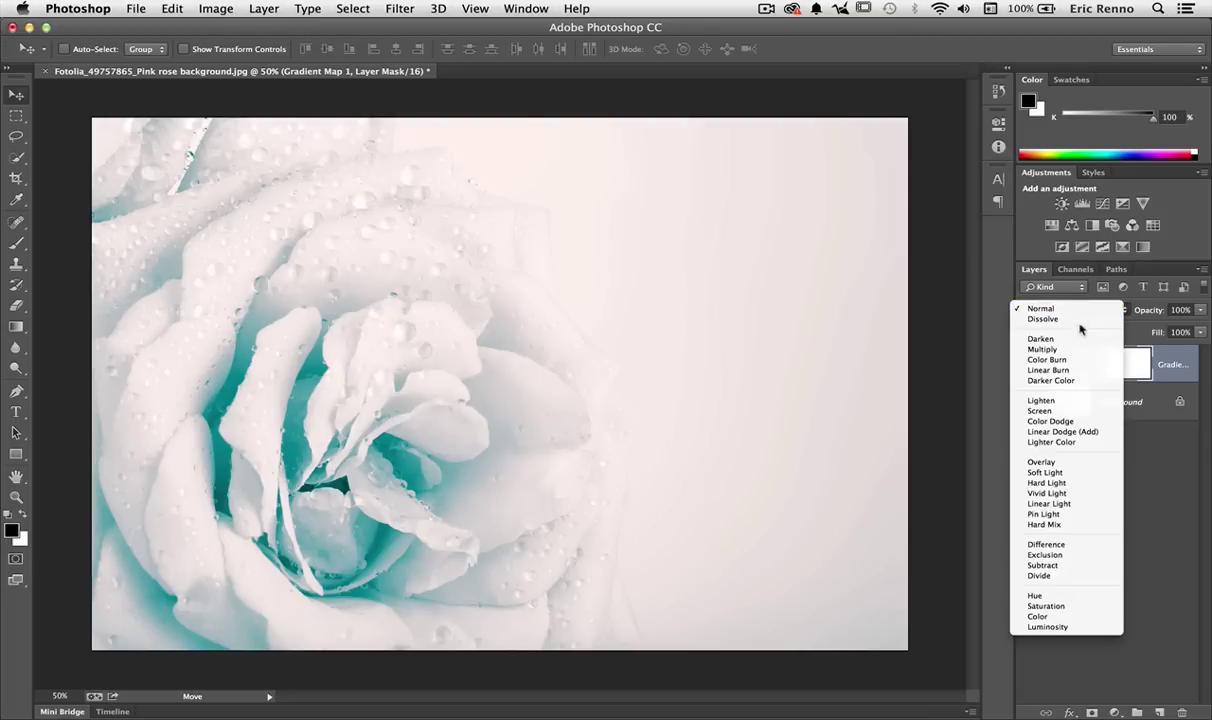
pyautogui.click(1081, 350)
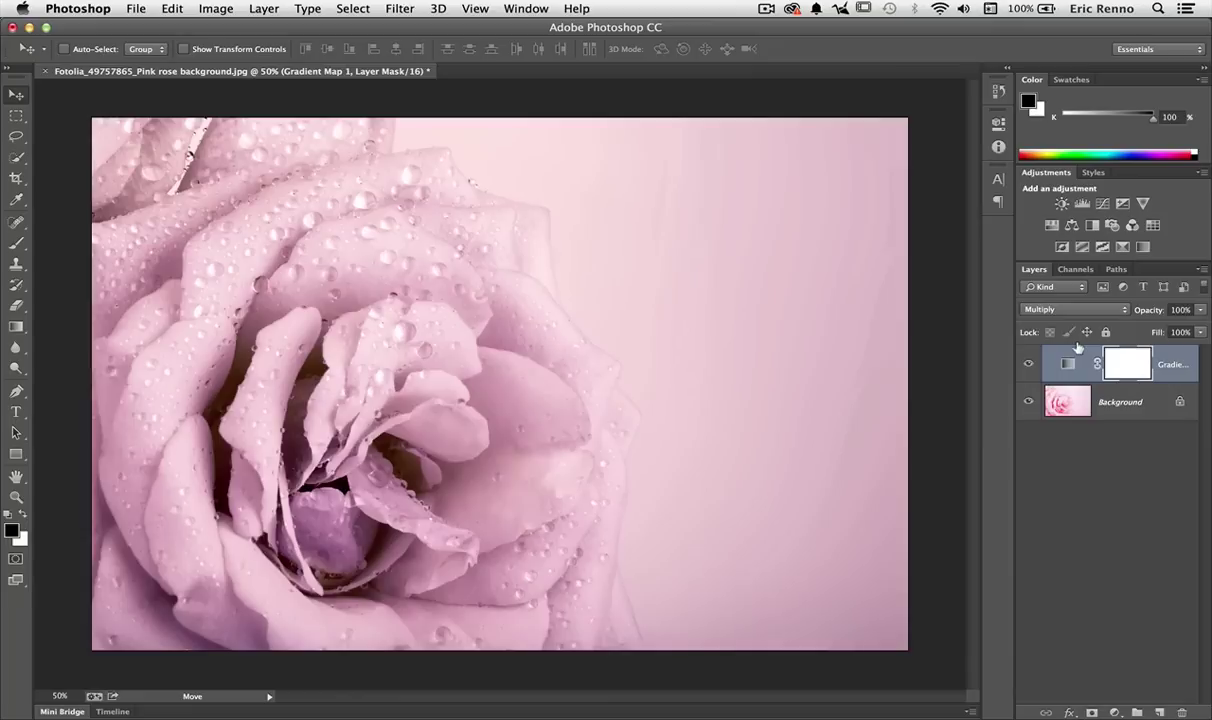
pyautogui.click(1028, 363)
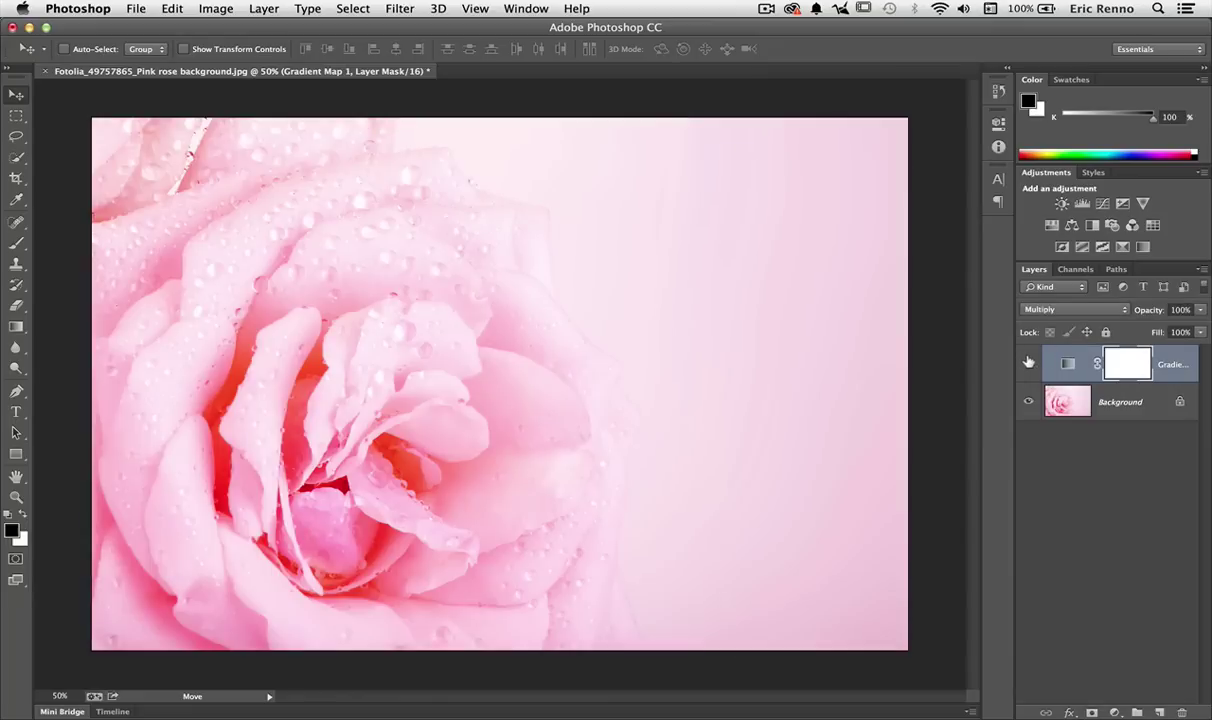
pyautogui.click(1028, 363)
pyautogui.click(1076, 310)
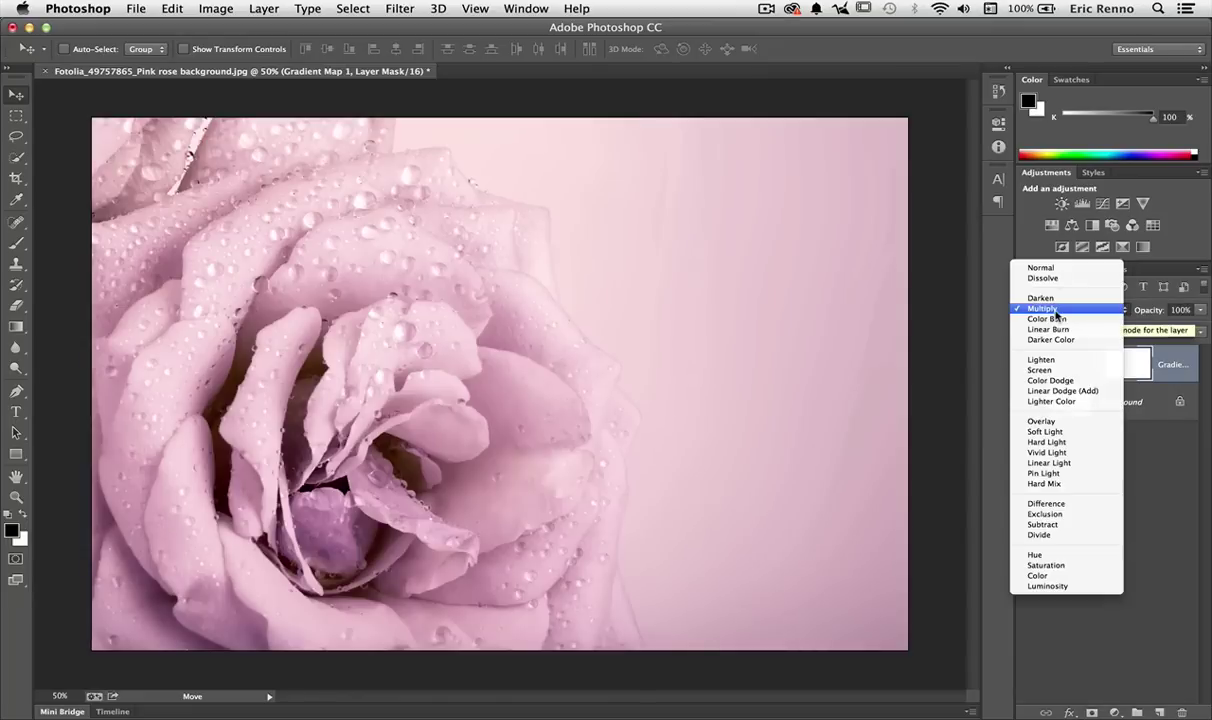
pyautogui.click(1059, 371)
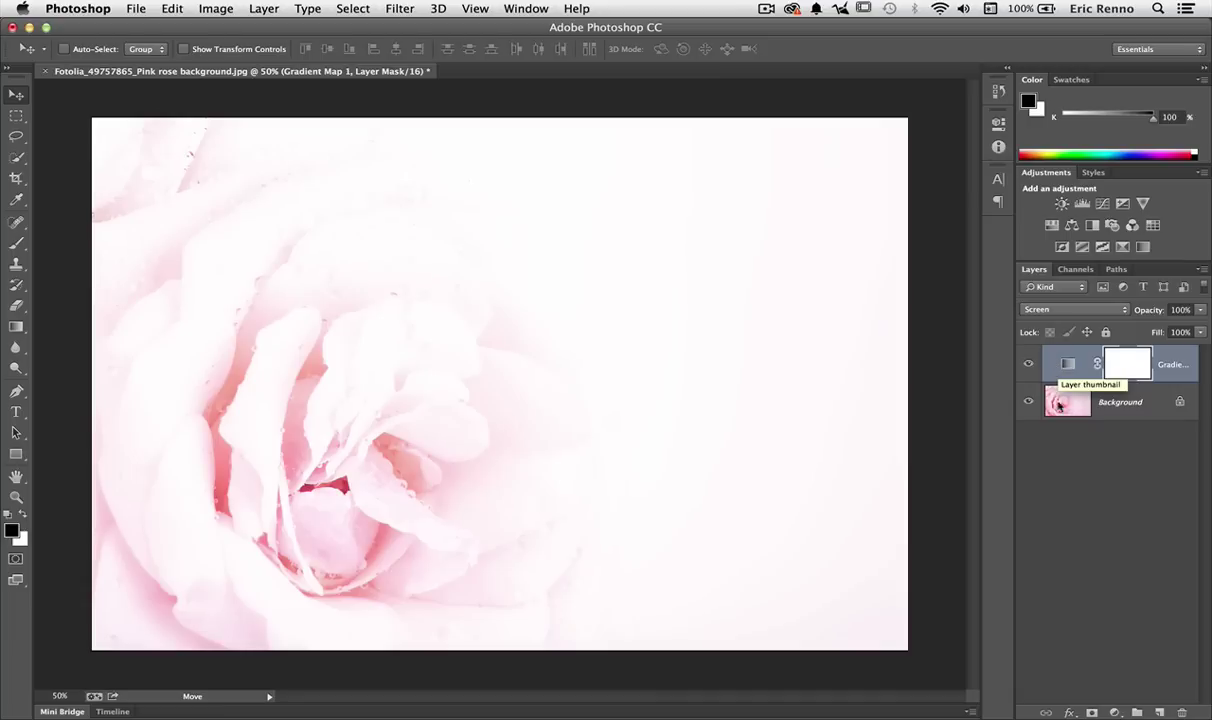
pyautogui.click(1072, 310)
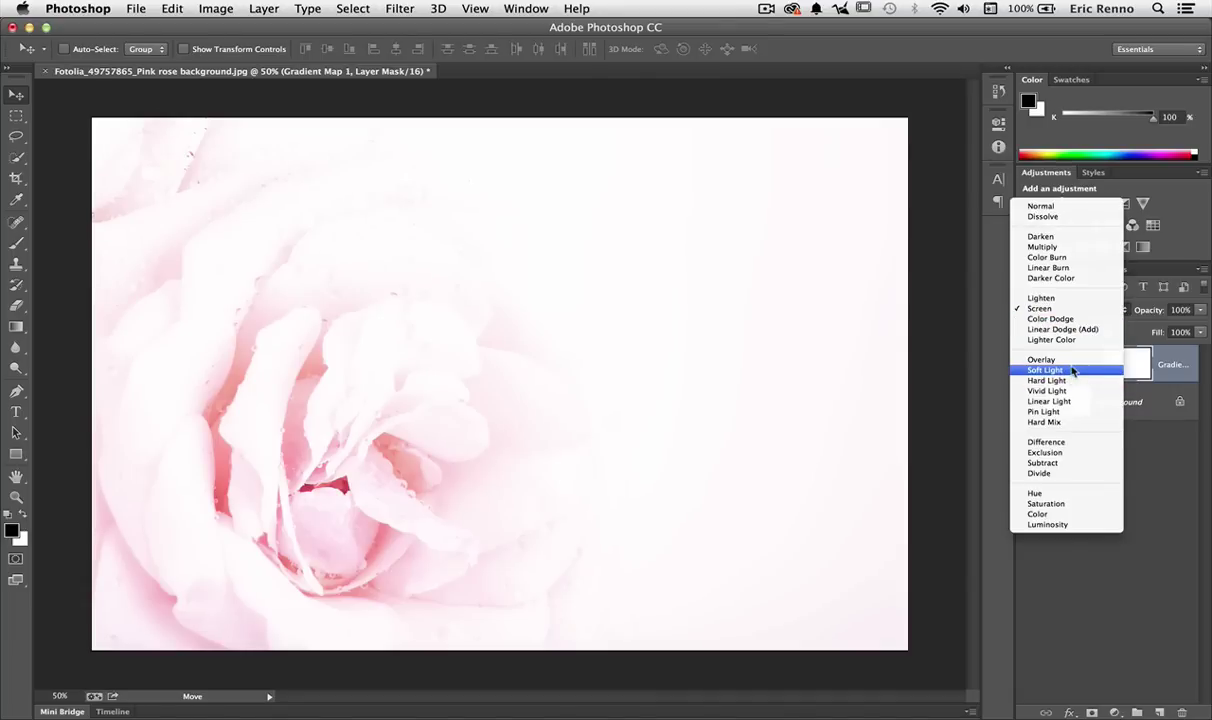
pyautogui.click(1070, 371)
pyautogui.click(1065, 309)
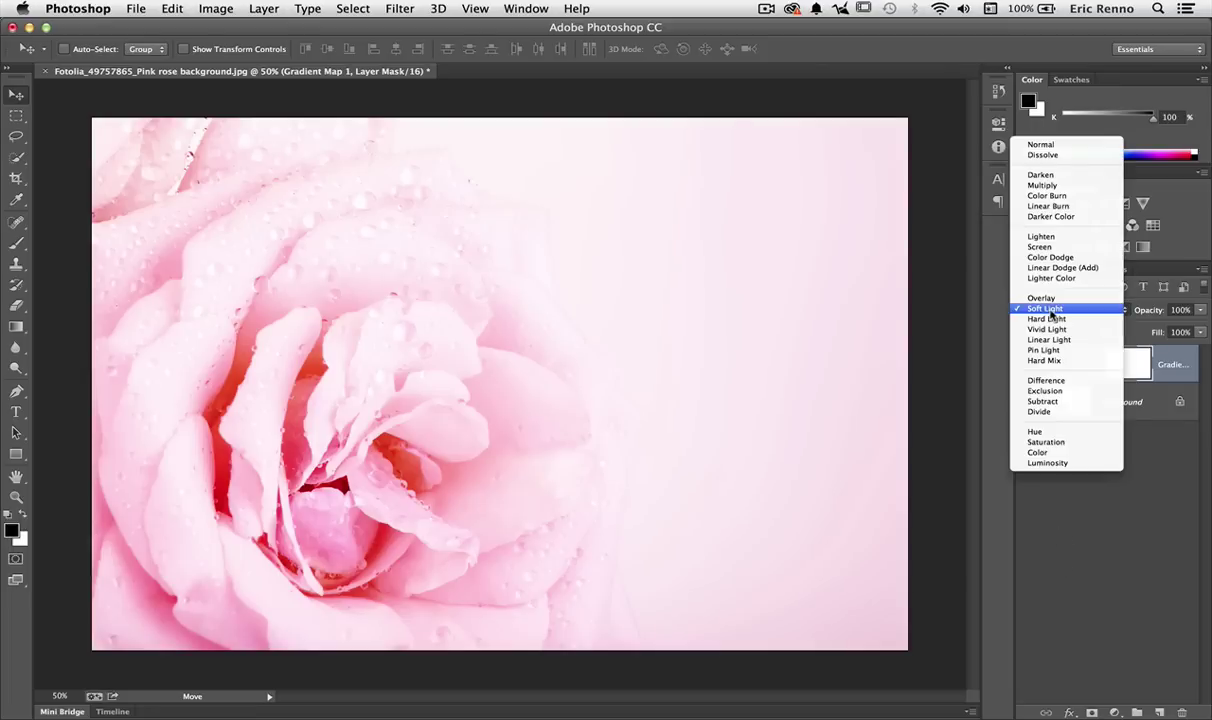
pyautogui.click(1064, 188)
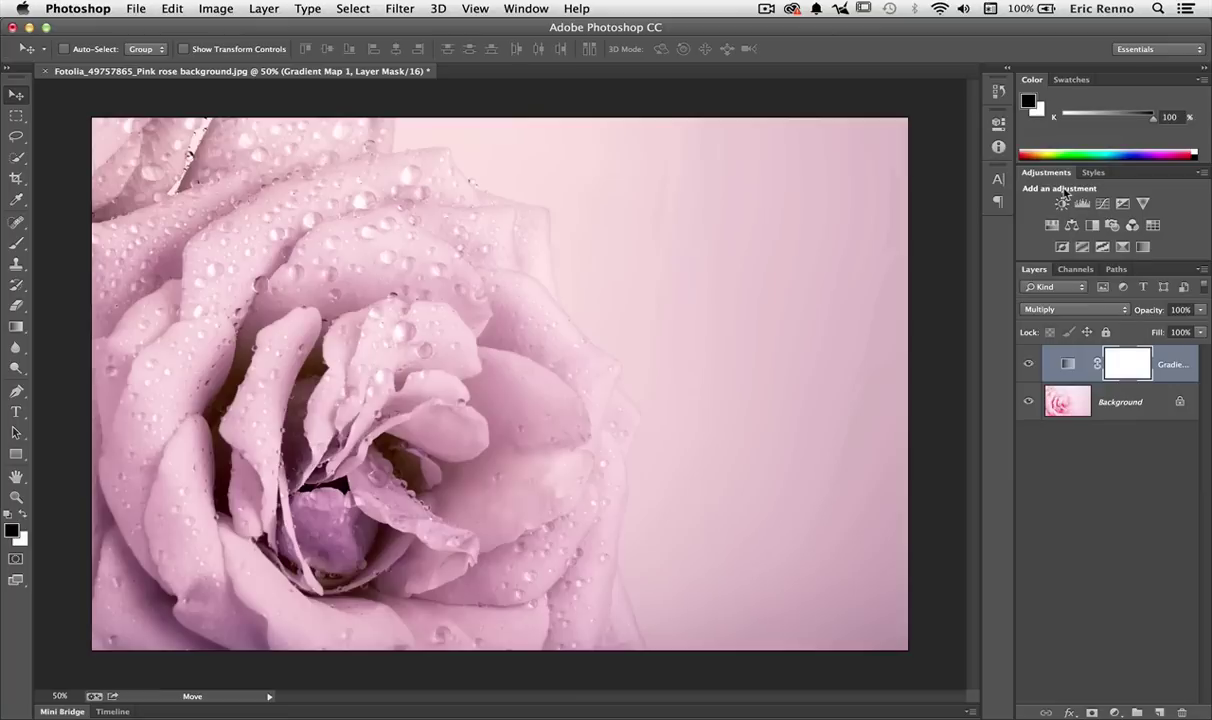
# Lower the gradient map layer's opacity to 70%, comparing it against the original rose.
pyautogui.moveTo(1146, 311); pyautogui.dragTo(1121, 311)
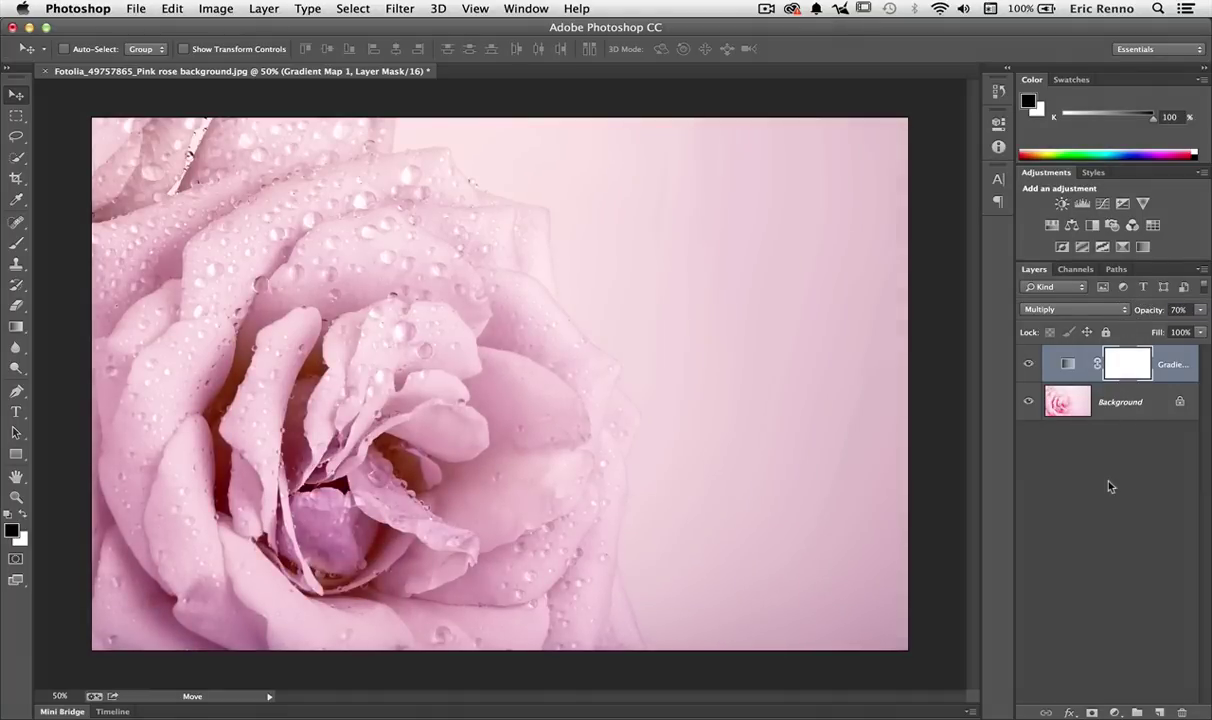
pyautogui.click(1028, 364)
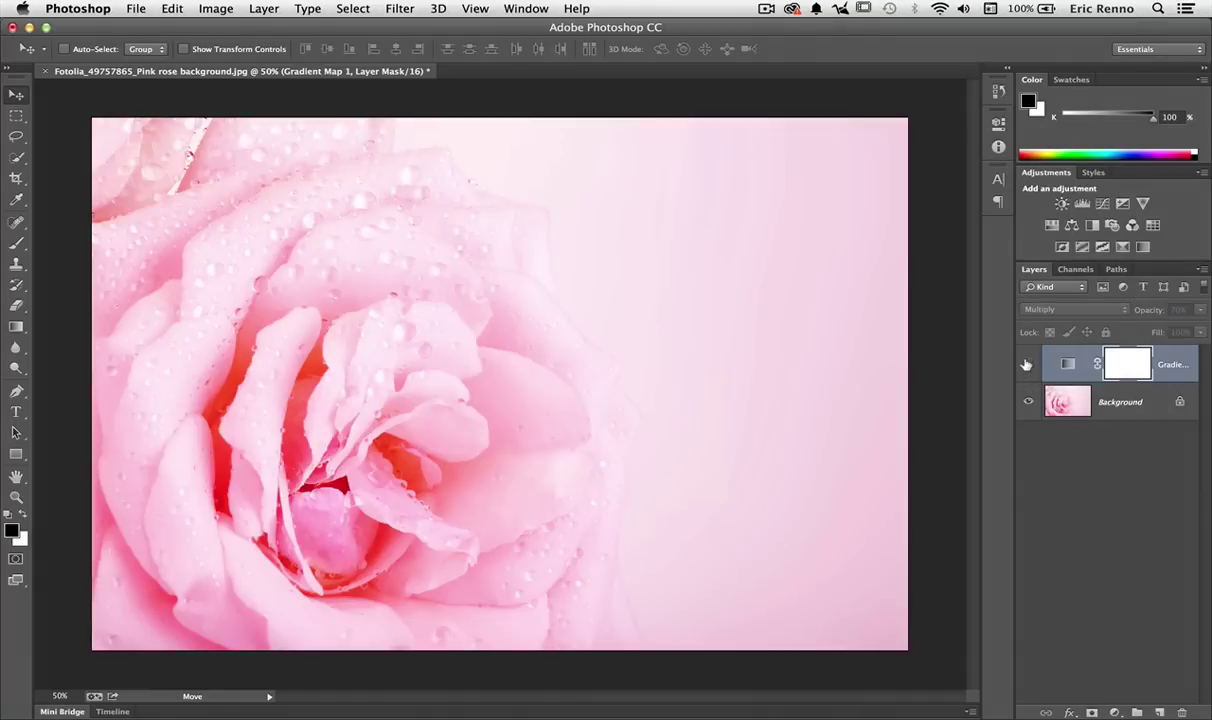
pyautogui.click(1027, 364)
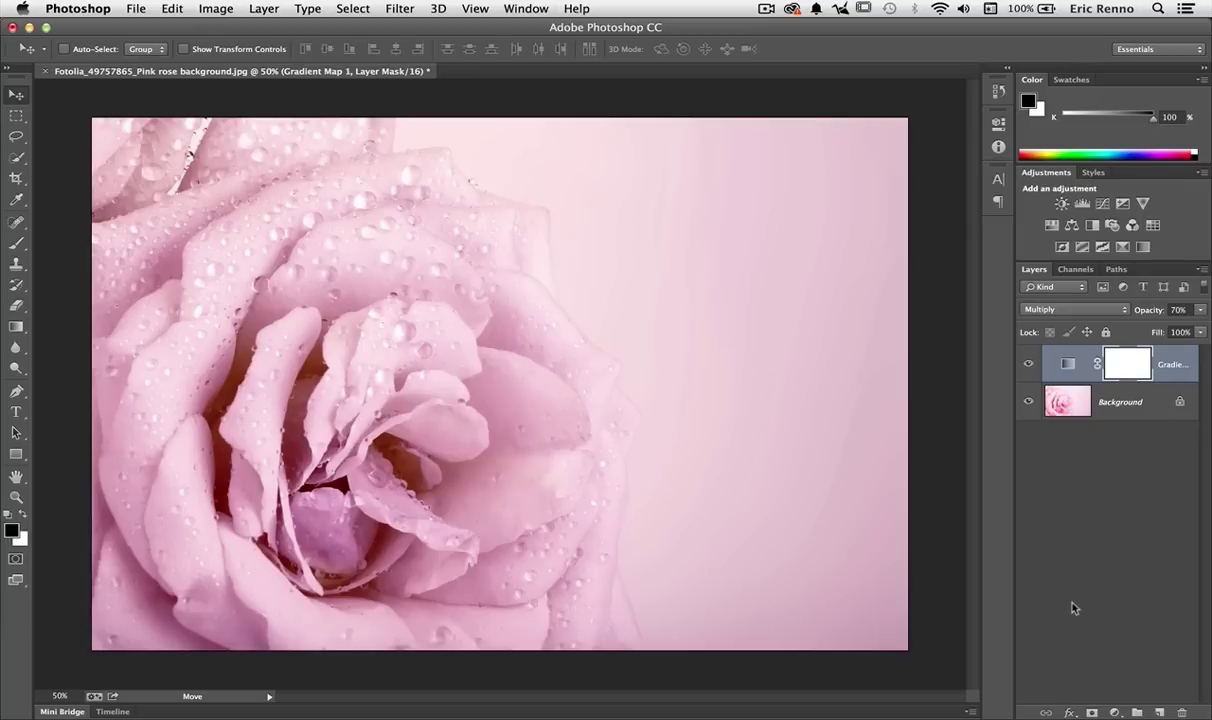